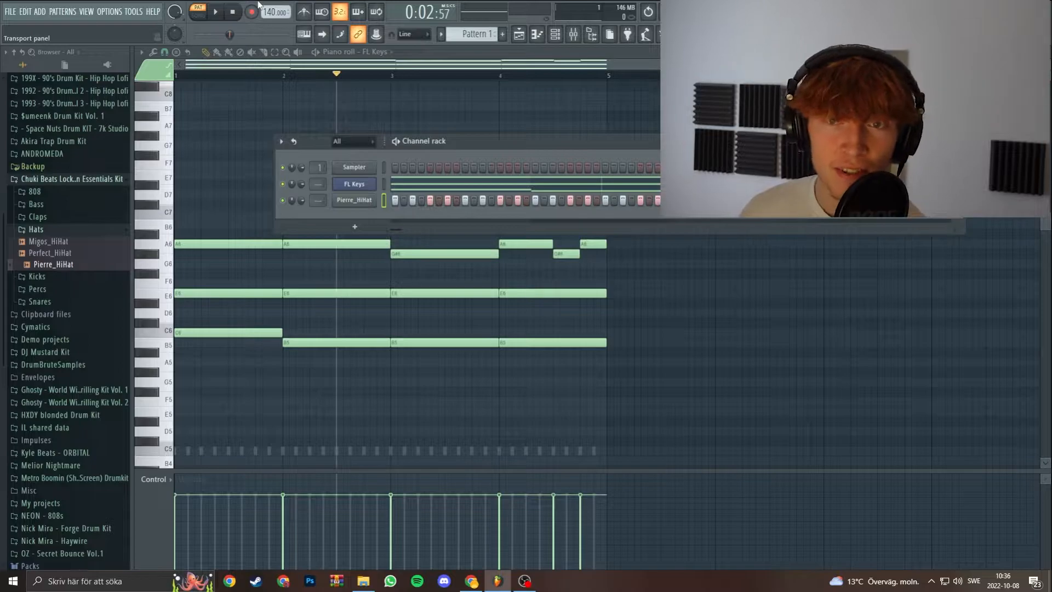
Set the project tempo to 180 BPM.
{"action": "left_click_drag", "start_coordinate": [269, 12], "coordinate": [269, 1]}
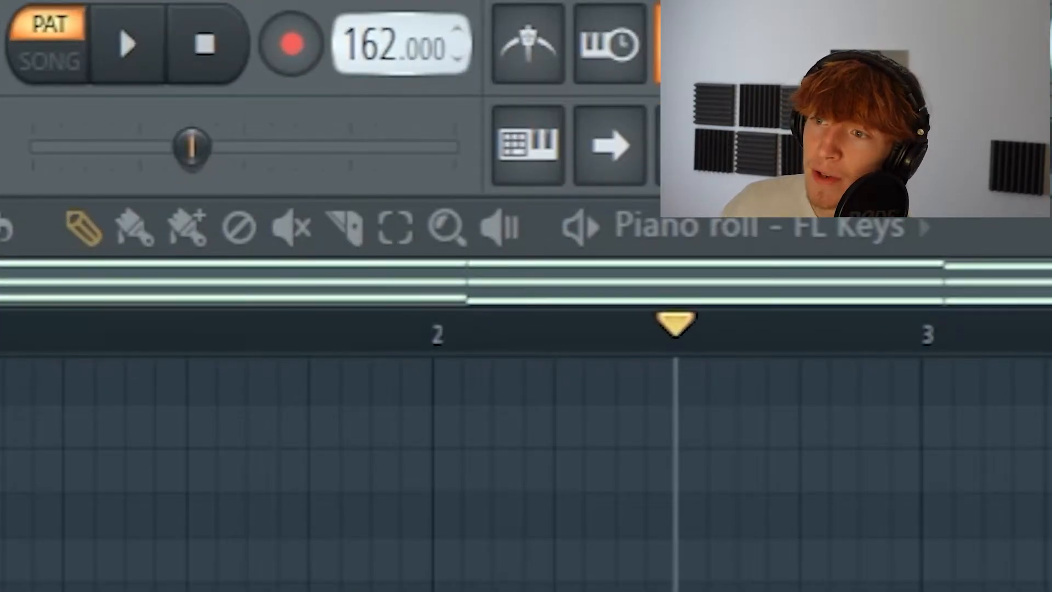
{"action": "left_click_drag", "start_coordinate": [370, 44], "coordinate": [370, 41]}
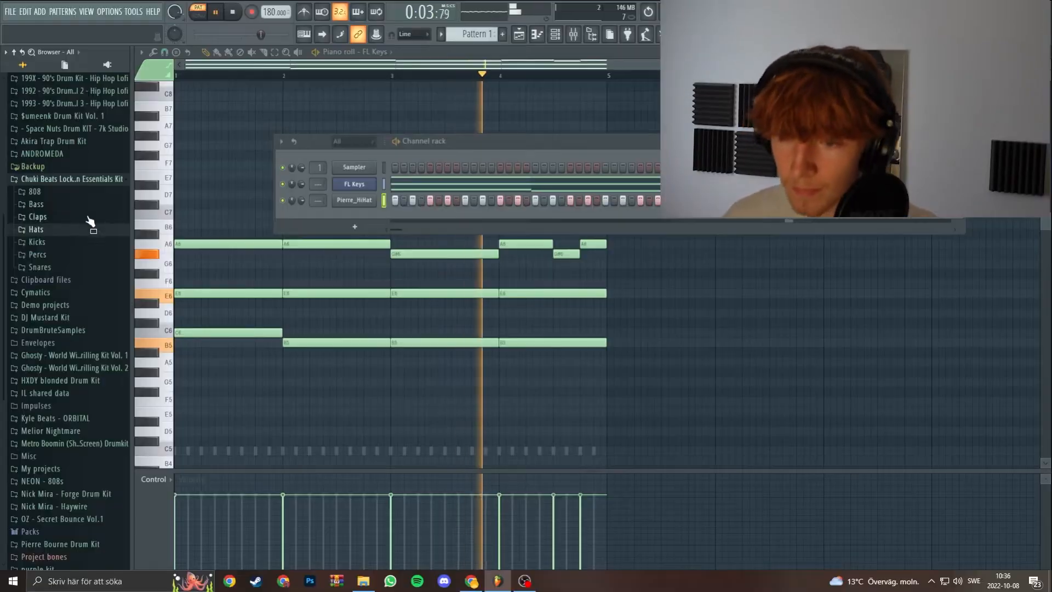
Add the Goto_Clap sample from the Claps folder as a channel and place a clap on the ninth step of each of the four bars.
{"action": "left_click", "coordinate": [87, 219]}
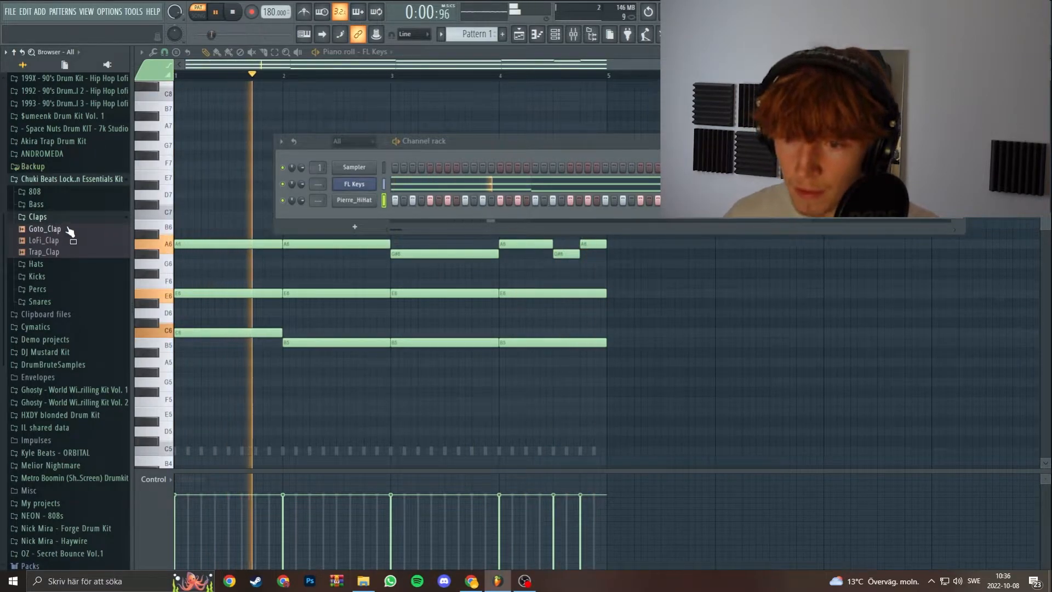
{"action": "left_click_drag", "start_coordinate": [65, 234], "coordinate": [432, 212]}
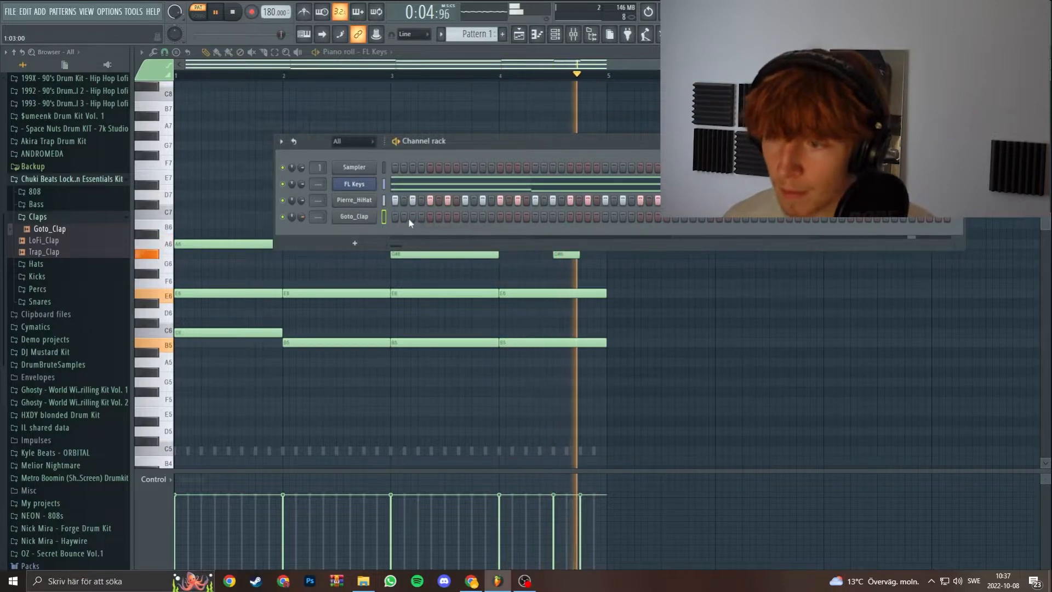
{"action": "left_click", "coordinate": [465, 216]}
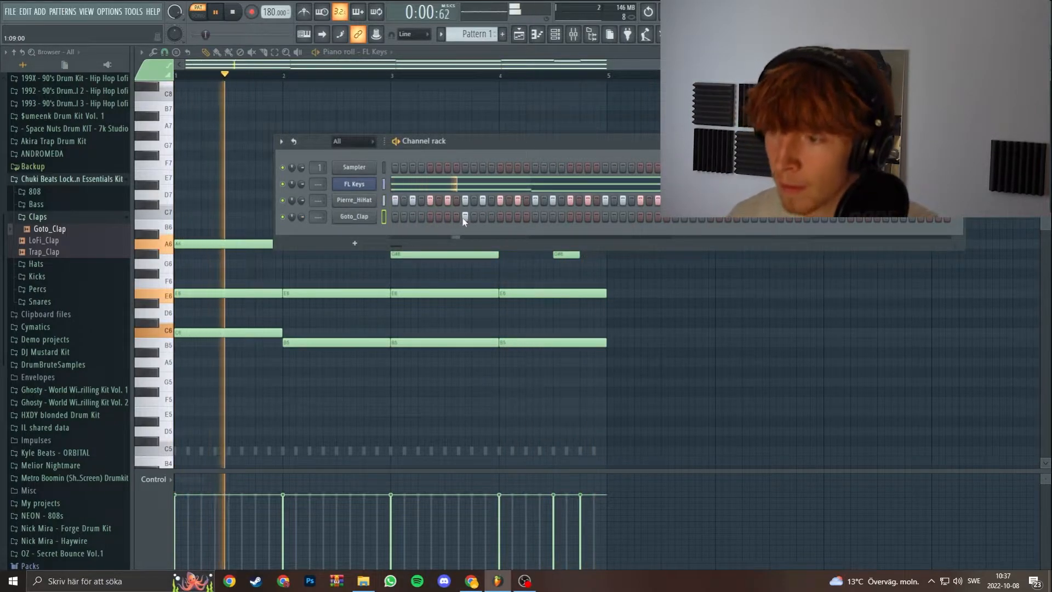
{"action": "left_click", "coordinate": [605, 216]}
{"action": "left_click", "coordinate": [745, 219]}
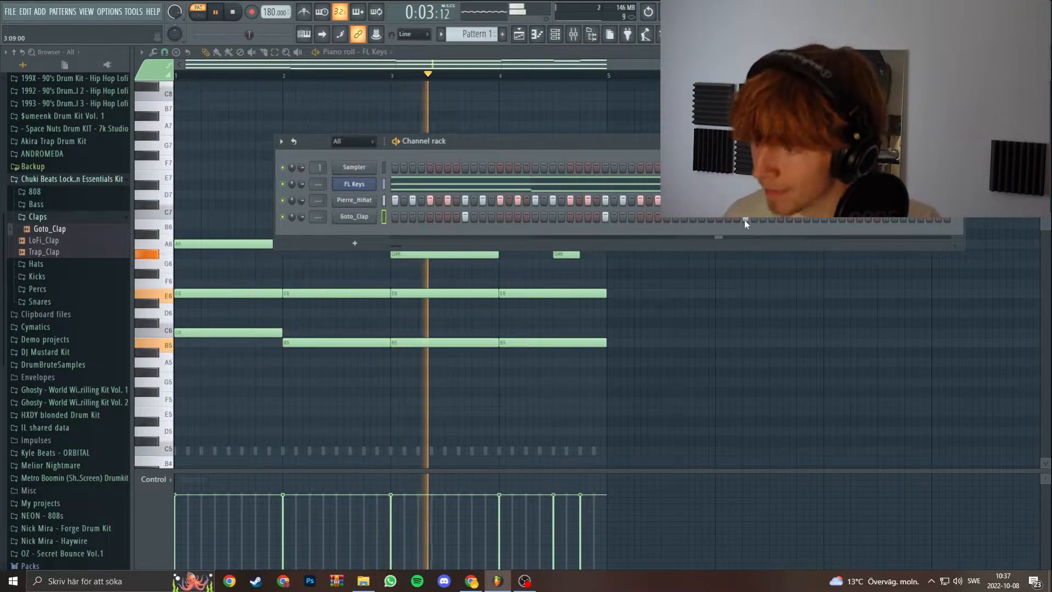
{"action": "left_click", "coordinate": [887, 218]}
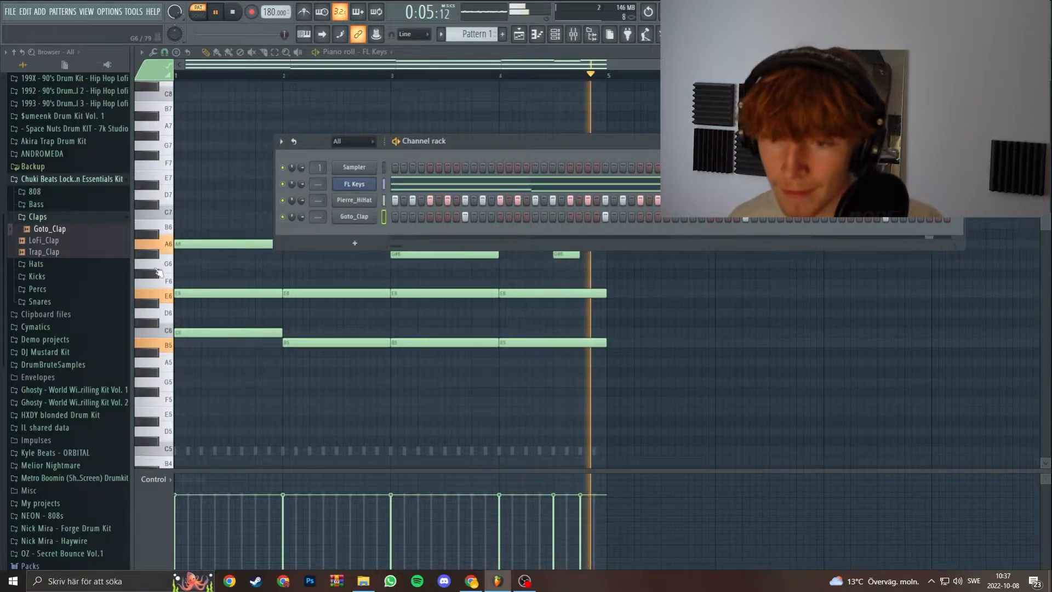
Add the Short 808 Mild sample from the 808 folder as a channel and place its hits on steps 1, 21, 33, 57 and 61.
{"action": "left_click", "coordinate": [39, 216]}
{"action": "left_click", "coordinate": [52, 206]}
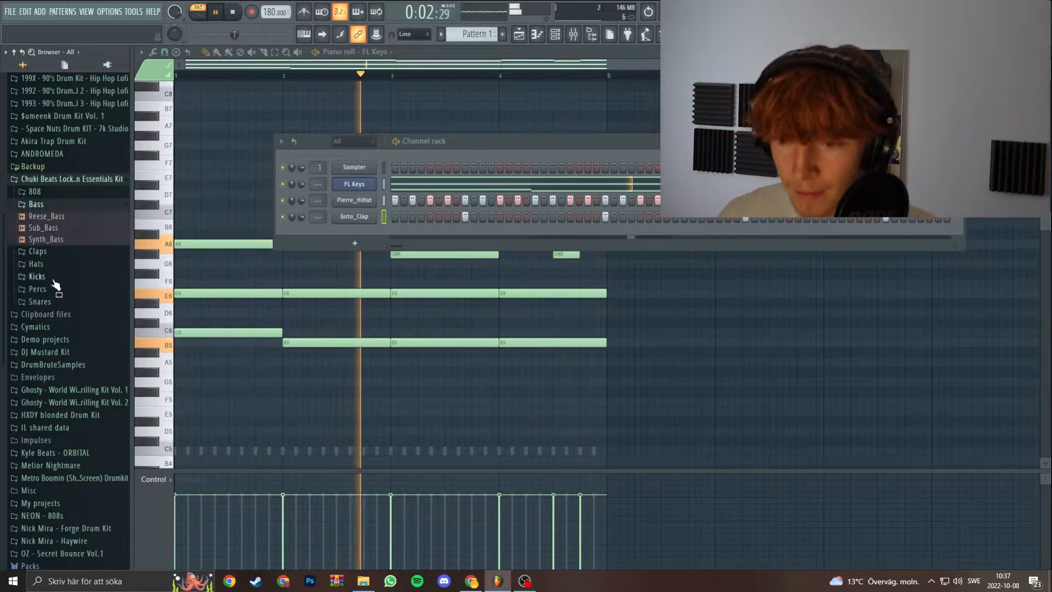
{"action": "left_click", "coordinate": [35, 191]}
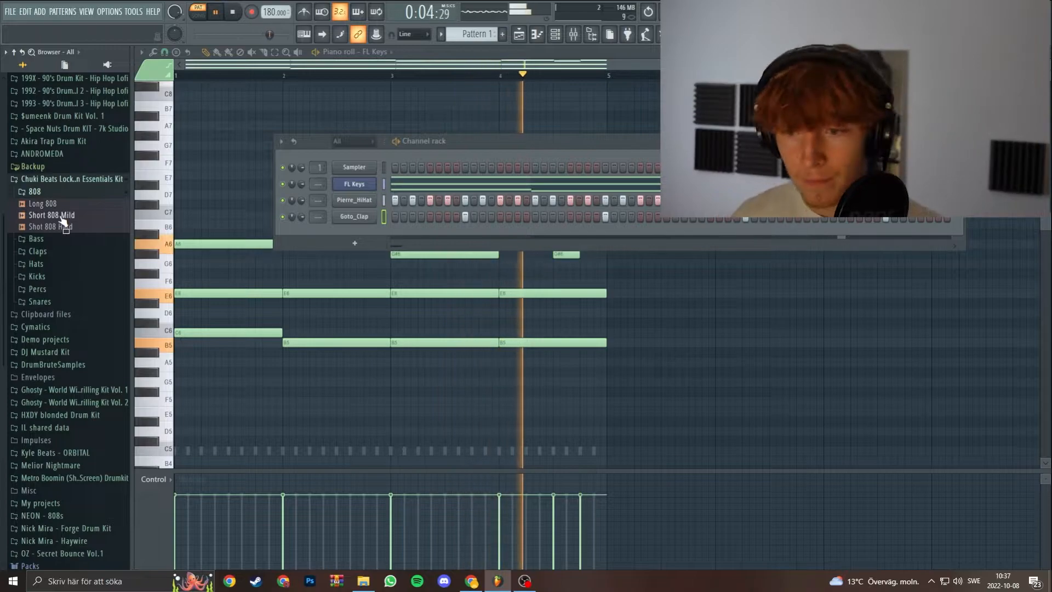
{"action": "left_click_drag", "start_coordinate": [61, 221], "coordinate": [405, 233]}
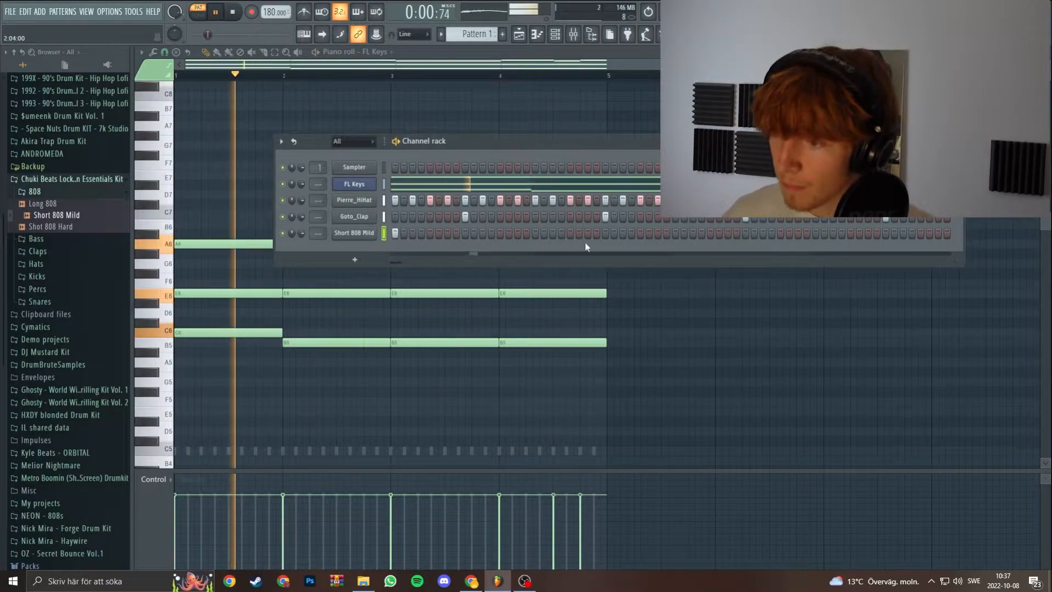
{"action": "left_click", "coordinate": [570, 236]}
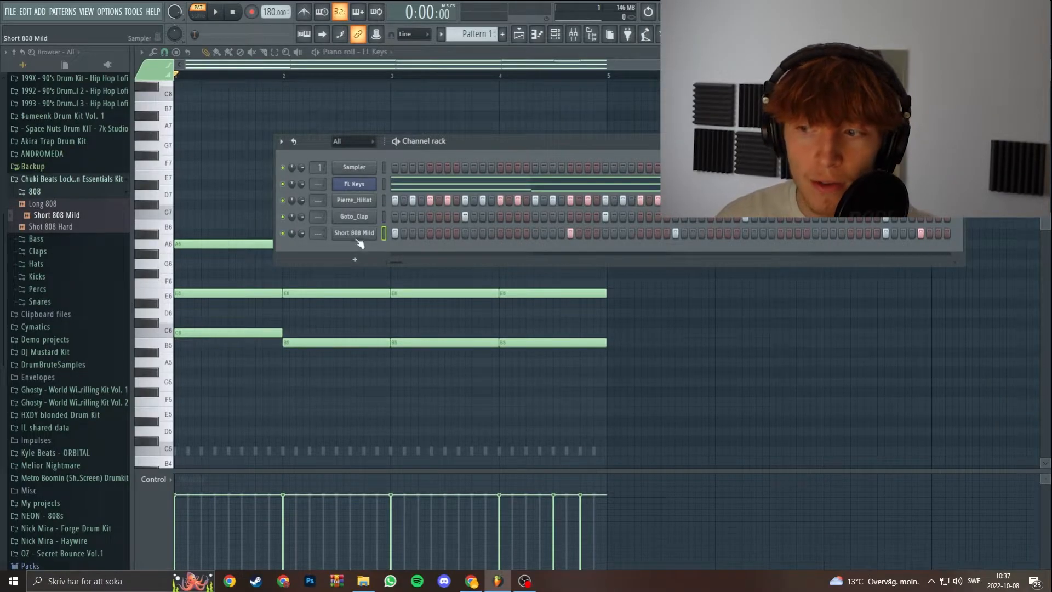
Edit the Short 808 Mild channel in the piano roll, moving every note except the first down to B4.
{"action": "right_click", "coordinate": [373, 232]}
{"action": "left_click", "coordinate": [412, 235]}
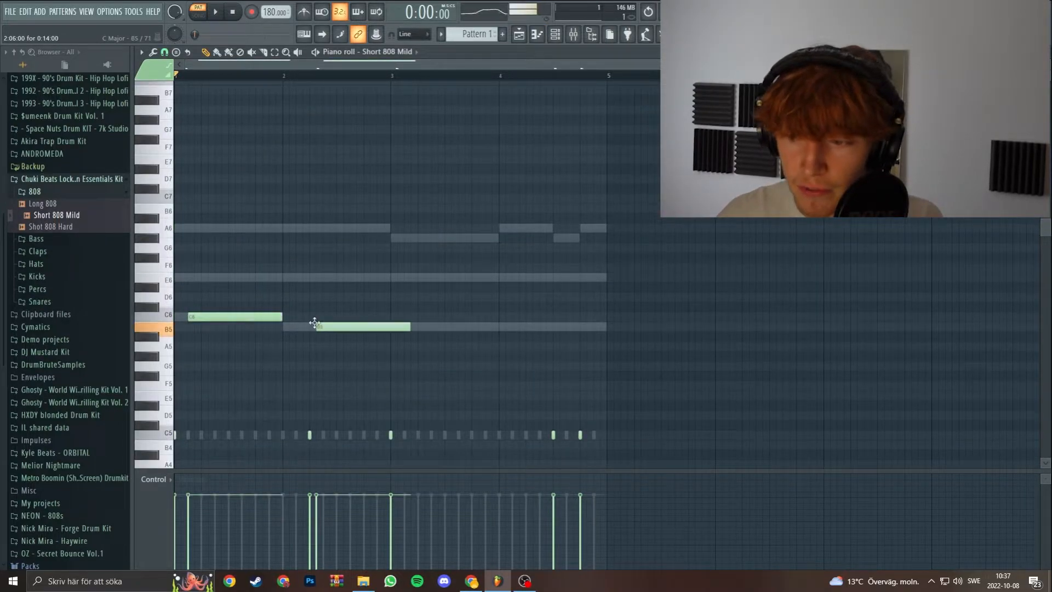
{"action": "scroll", "coordinate": [177, 443], "scroll_direction": "up", "scroll_amount": 1}
{"action": "scroll", "coordinate": [180, 439], "scroll_direction": "down", "scroll_amount": 1}
{"action": "left_click_drag", "start_coordinate": [306, 400], "coordinate": [707, 424]}
{"action": "left_click_drag", "start_coordinate": [496, 410], "coordinate": [494, 349]}
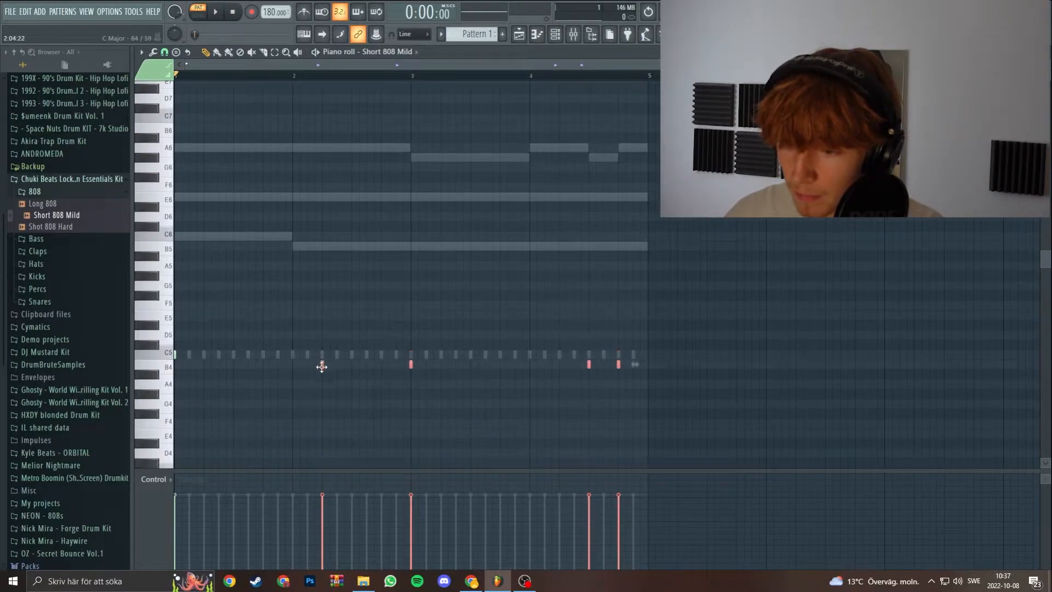
{"action": "left_click", "coordinate": [325, 244], "text": "ctrl"}
{"action": "scroll", "coordinate": [190, 92], "scroll_direction": "down", "scroll_amount": 1}
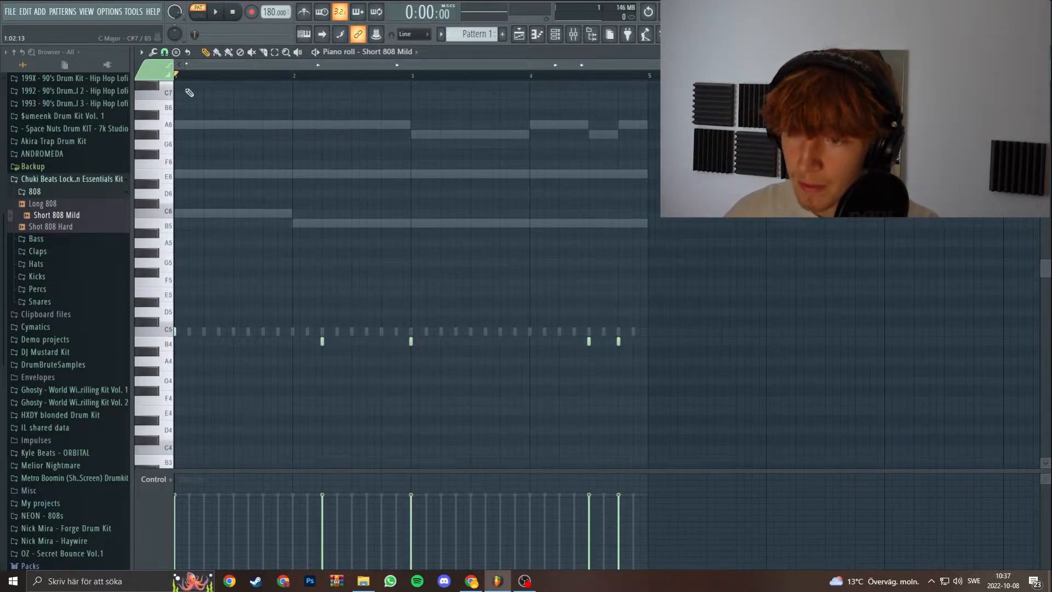
{"action": "left_click_drag", "start_coordinate": [199, 212], "coordinate": [658, 246]}
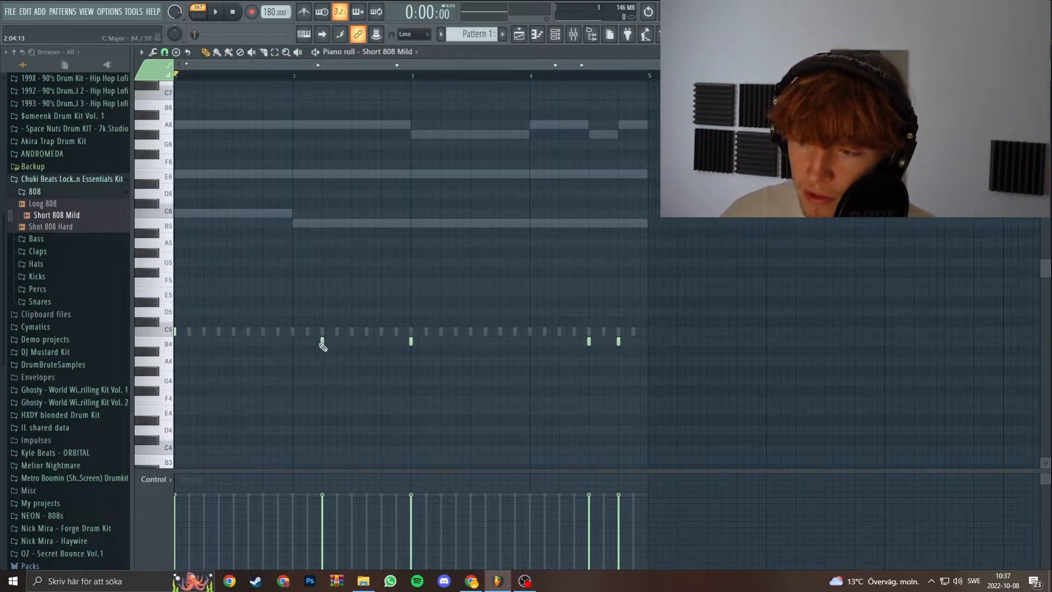
{"action": "scroll", "coordinate": [312, 263], "scroll_direction": "down", "scroll_amount": 1, "text": "ctrl"}
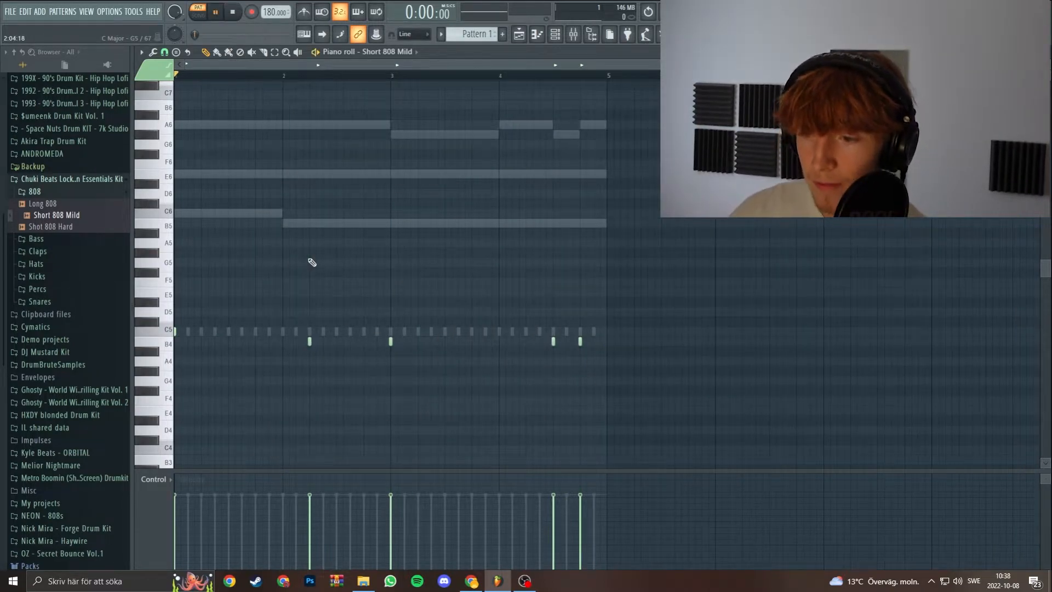
Audition the pattern, raise all Short 808 Mild note velocities to maximum, and bring up the channel rack.
{"action": "key", "text": "space"}
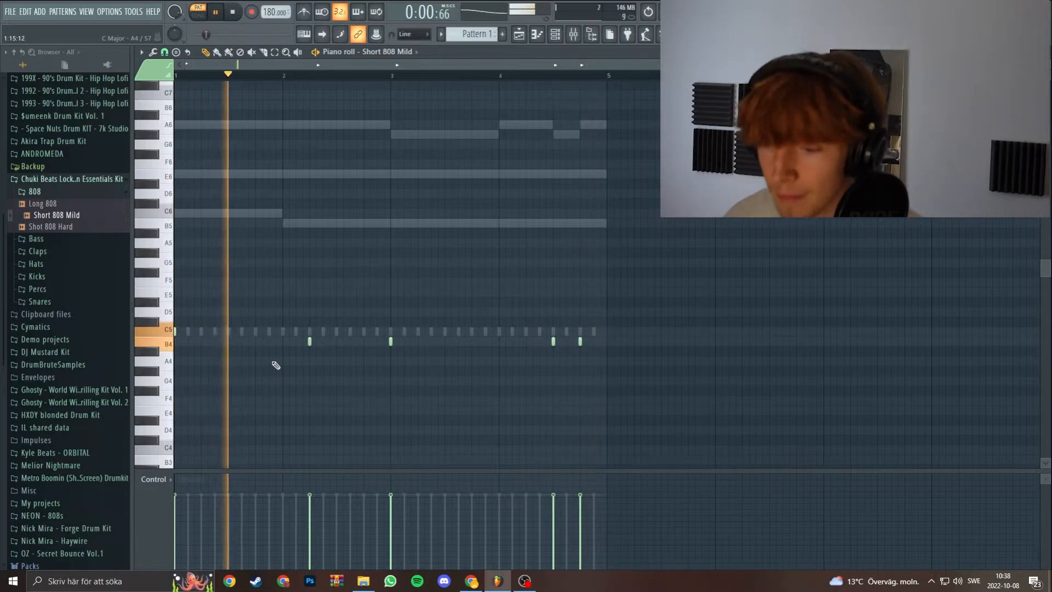
{"action": "key", "text": "F6"}
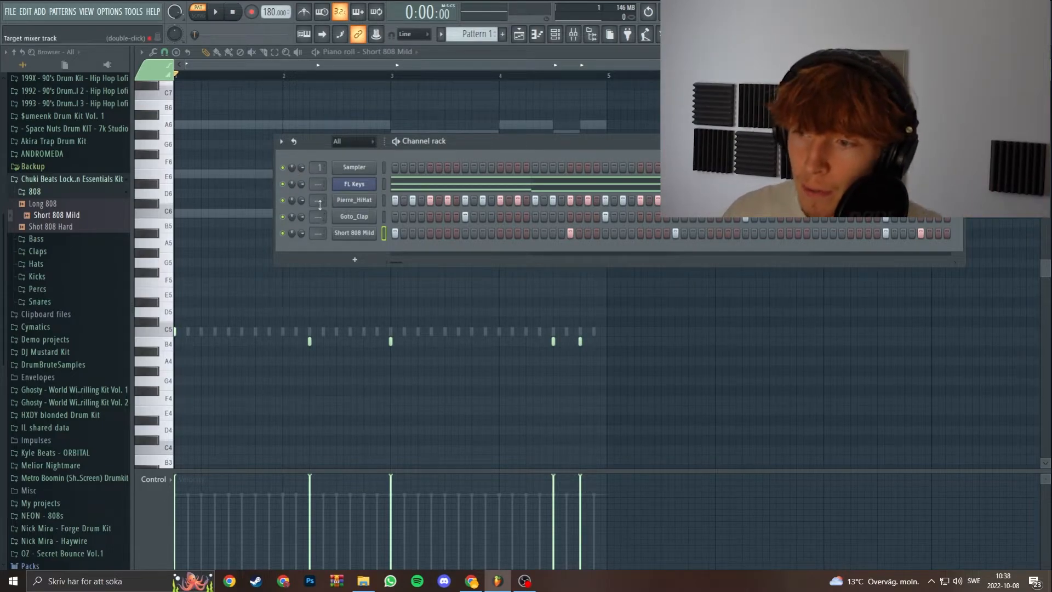
{"action": "key", "text": "space"}
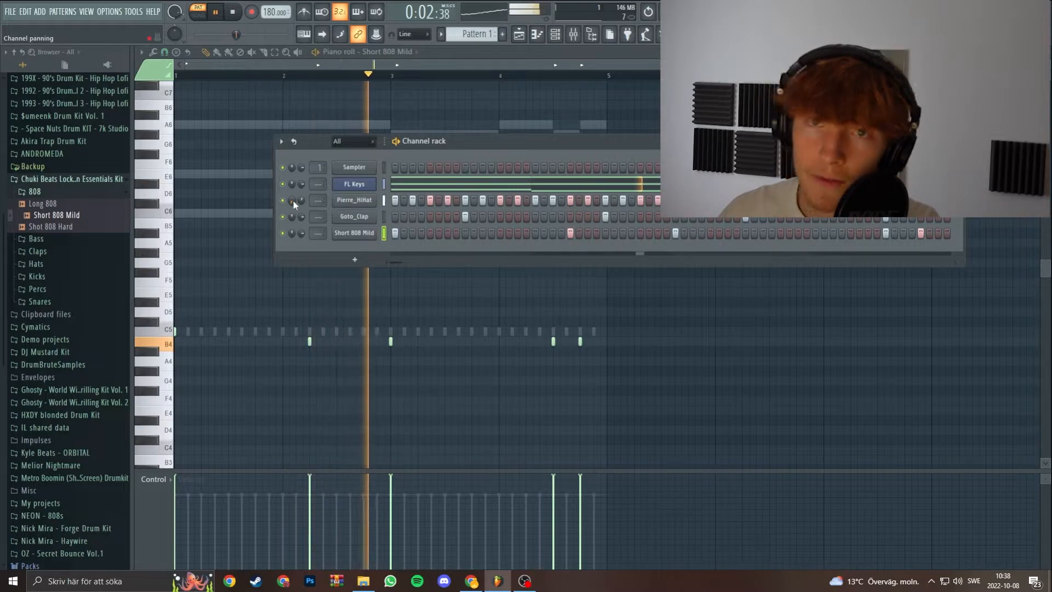
{"action": "left_click_drag", "start_coordinate": [294, 201], "coordinate": [293, 165]}
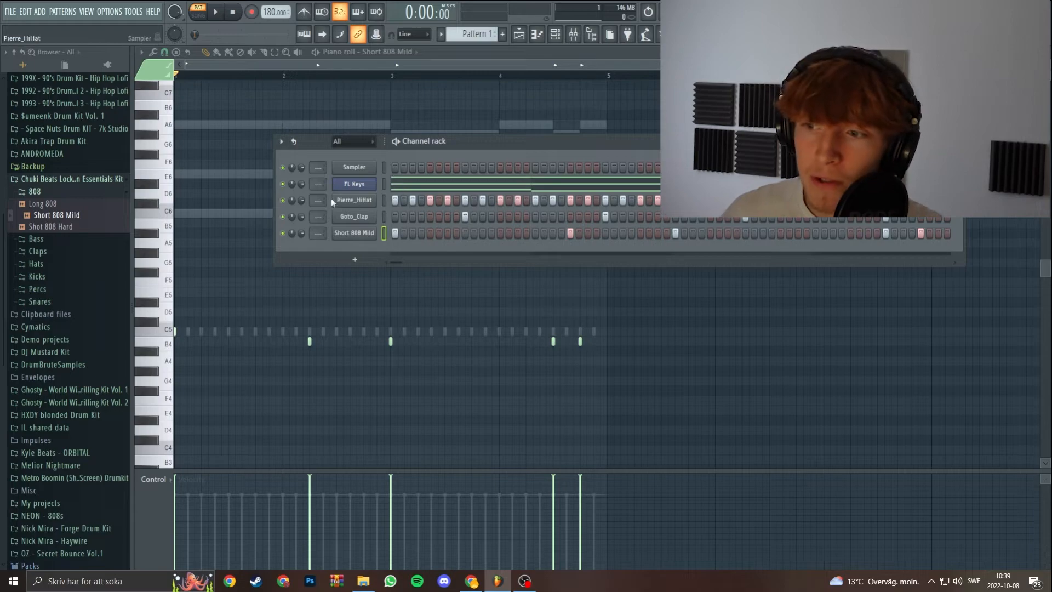
Assign FL Keys, Pierre_HiHat, Goto_Clap and Short 808 Mild one by one to mixer tracks 1, 2, 3 and 4.
{"action": "left_click_drag", "start_coordinate": [318, 187], "coordinate": [316, 190]}
{"action": "left_click_drag", "start_coordinate": [332, 281], "coordinate": [332, 268]}
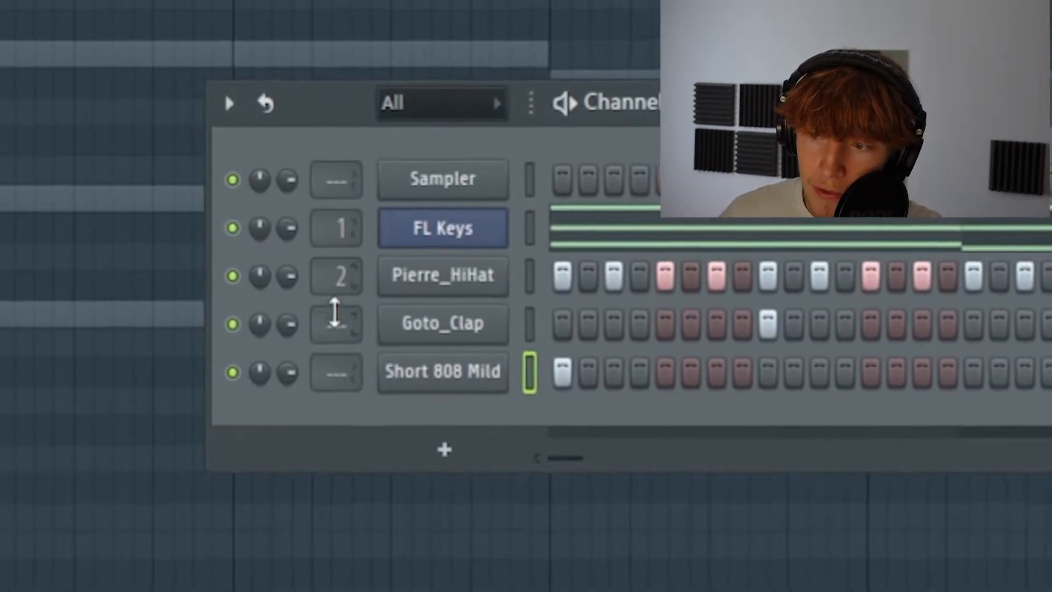
{"action": "left_click_drag", "start_coordinate": [334, 328], "coordinate": [333, 308]}
{"action": "left_click_drag", "start_coordinate": [334, 383], "coordinate": [334, 354]}
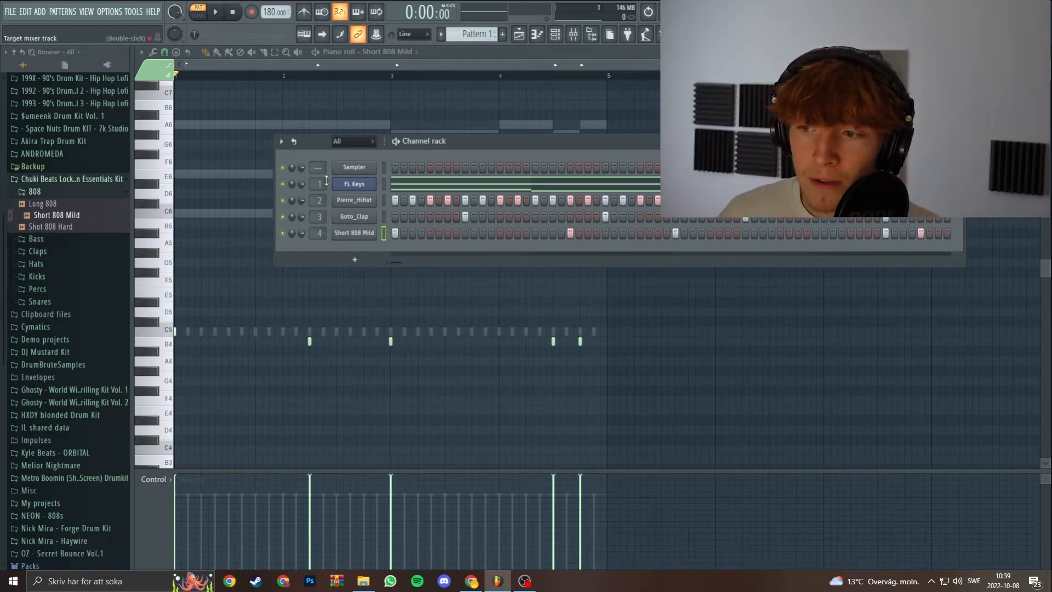
Select the FL Keys, Pierre_HiHat, Goto_Clap and Short 808 Mild channels, route them together to mixer tracks 1 to 4, and open the mixer.
{"action": "left_click_drag", "start_coordinate": [385, 183], "coordinate": [385, 230]}
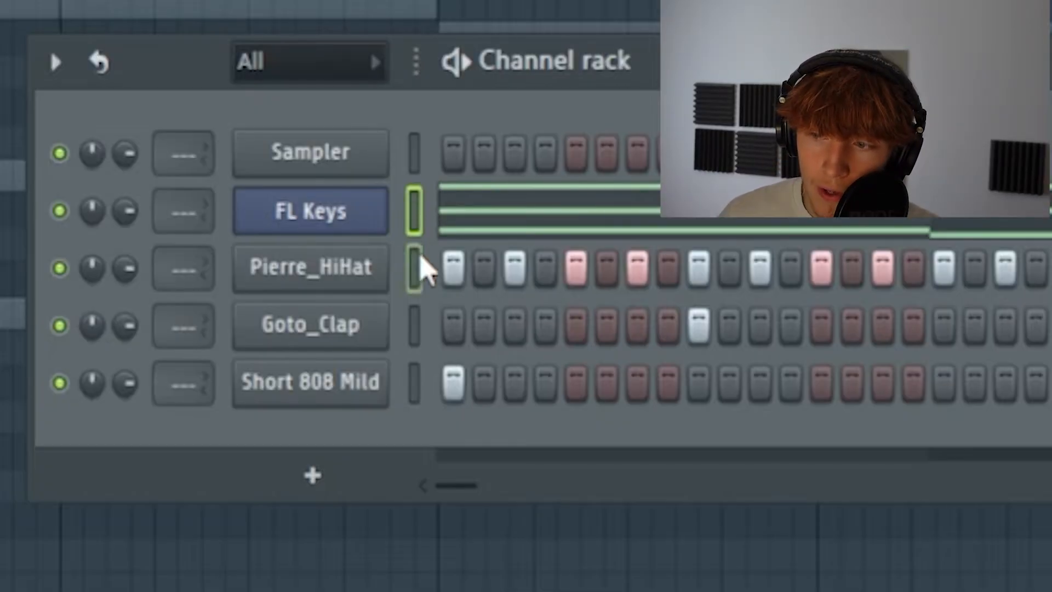
{"action": "key", "text": "ctrl+l"}
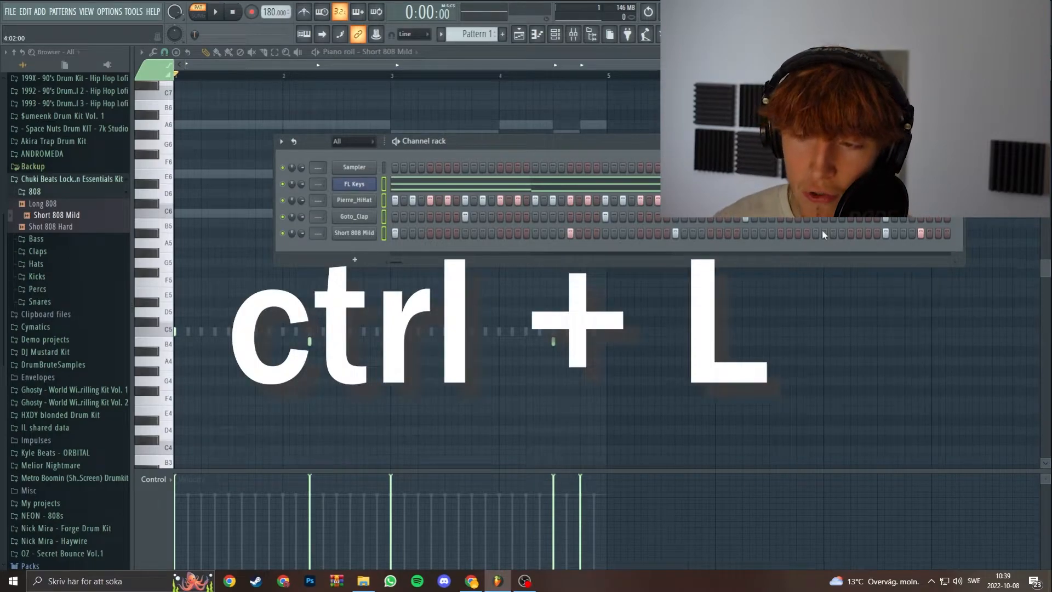
{"action": "key", "text": "F9"}
{"action": "left_click", "coordinate": [252, 187]}
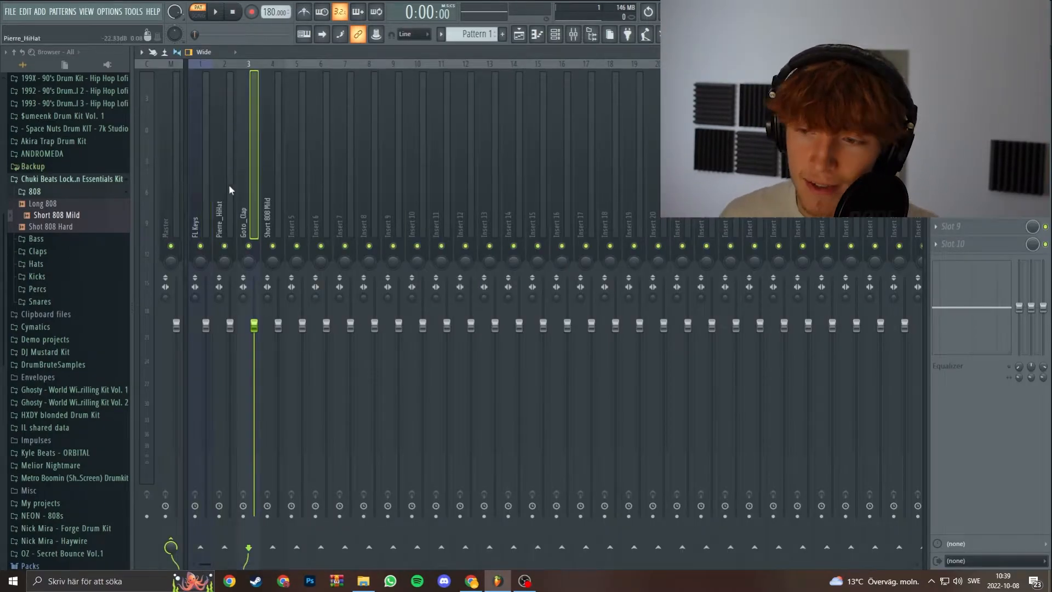
{"action": "left_click", "coordinate": [202, 186]}
{"action": "left_click", "coordinate": [558, 34]}
{"action": "left_click", "coordinate": [577, 35]}
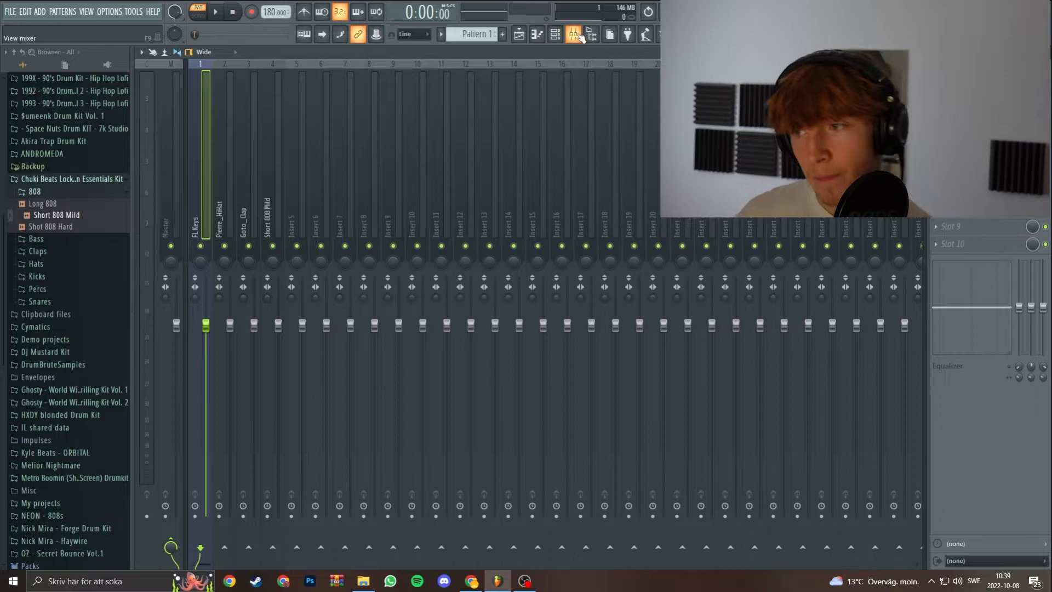
Lower the Short 808 Mild mixer track's volume while the pattern plays, and stop playback.
{"action": "key", "text": "space"}
{"action": "left_click", "coordinate": [277, 157]}
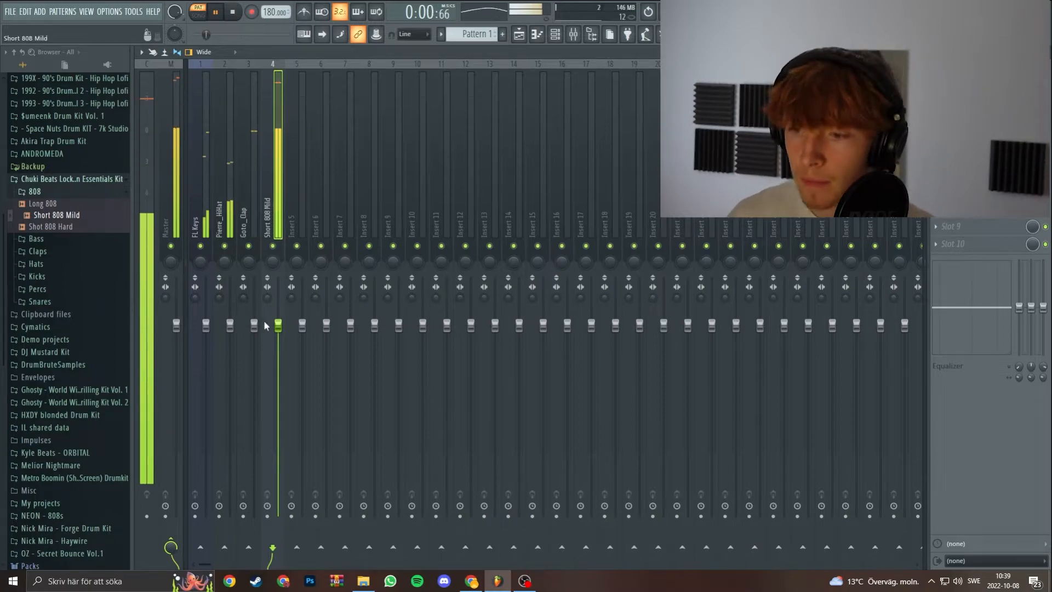
{"action": "left_click_drag", "start_coordinate": [278, 325], "coordinate": [279, 361]}
{"action": "key", "text": "space"}
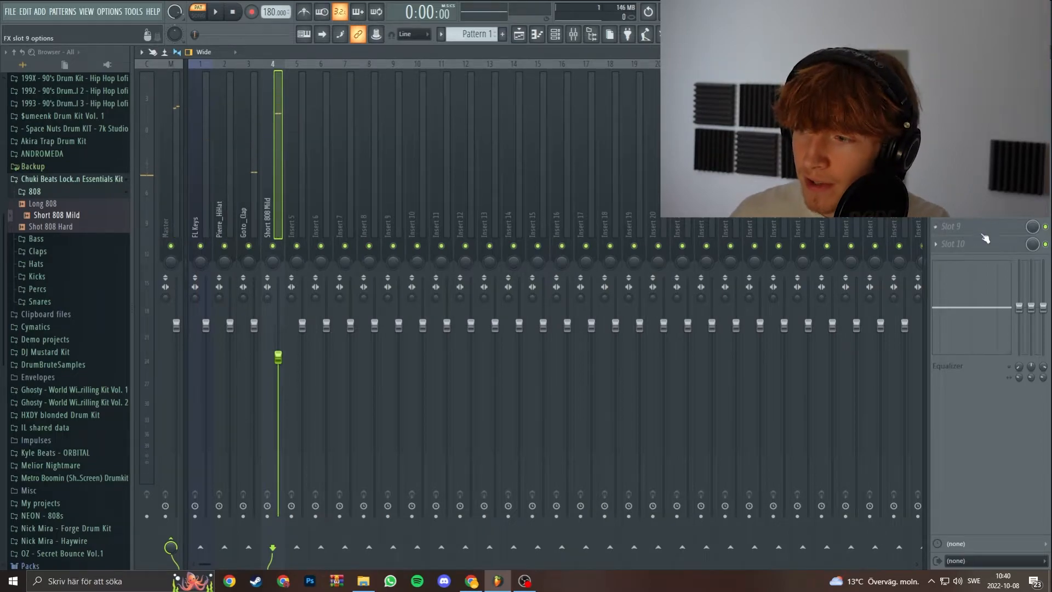
Add Fruity parametric EQ 2 to the FL Keys mixer track, cutting the lows and highs and boosting band 4 in the mids.
{"action": "left_click", "coordinate": [210, 200]}
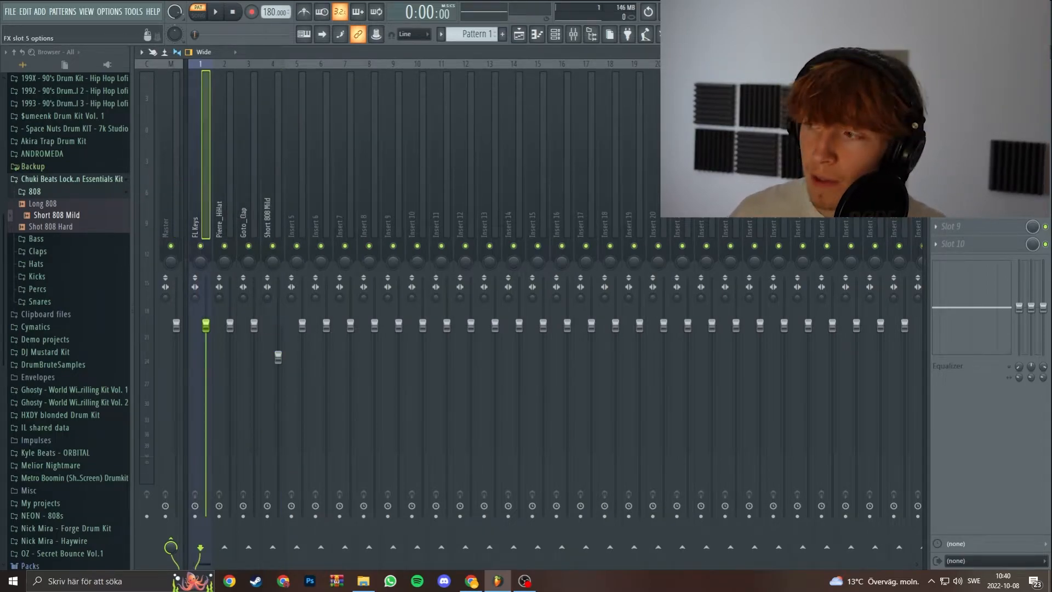
{"action": "left_click", "coordinate": [936, 86]}
{"action": "left_click", "coordinate": [682, 285]}
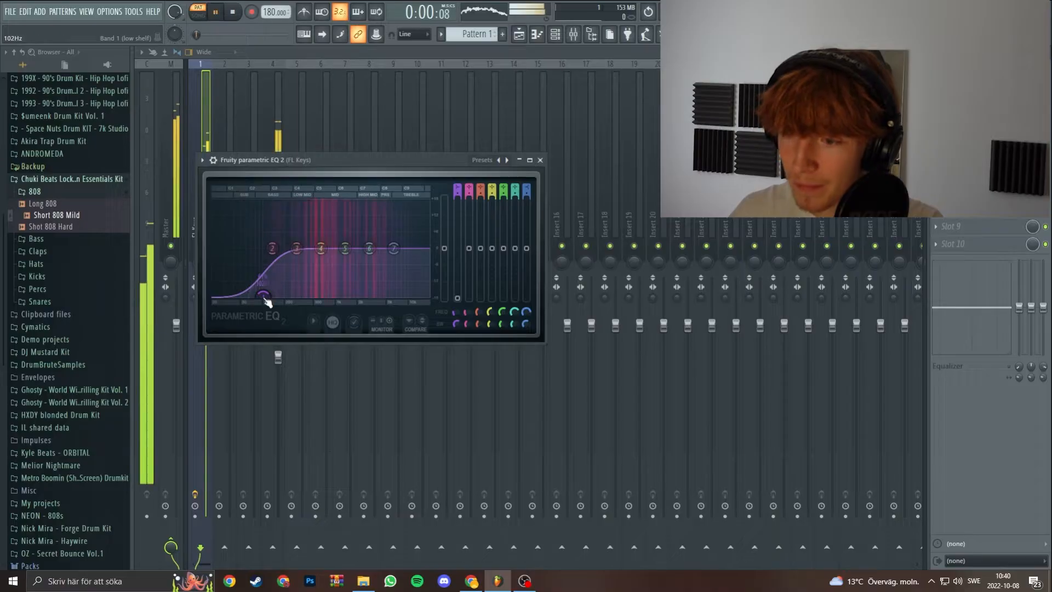
{"action": "left_click_drag", "start_coordinate": [394, 248], "coordinate": [395, 300]}
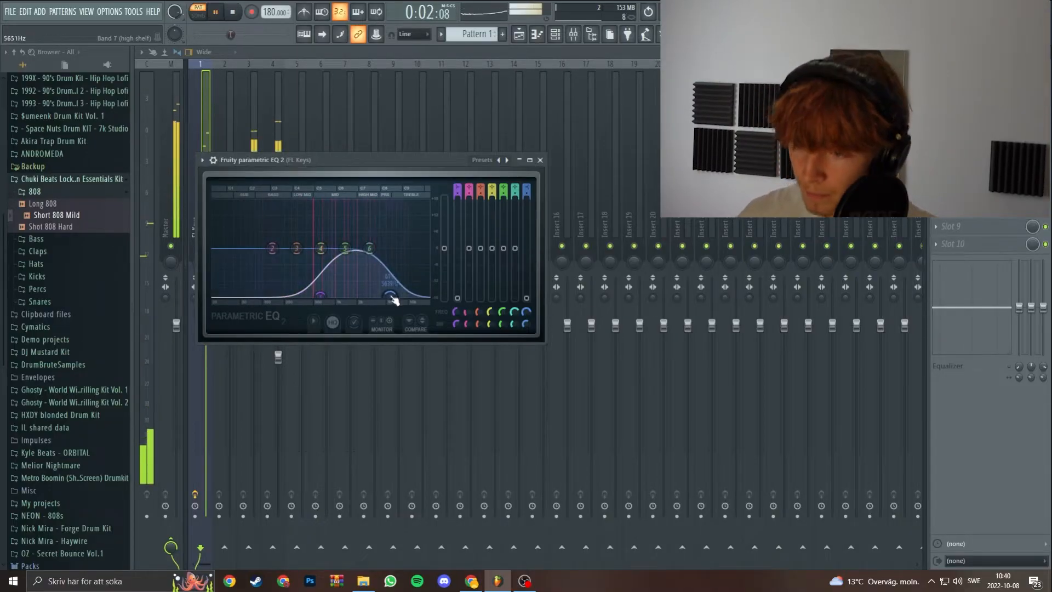
{"action": "left_click_drag", "start_coordinate": [320, 248], "coordinate": [337, 221]}
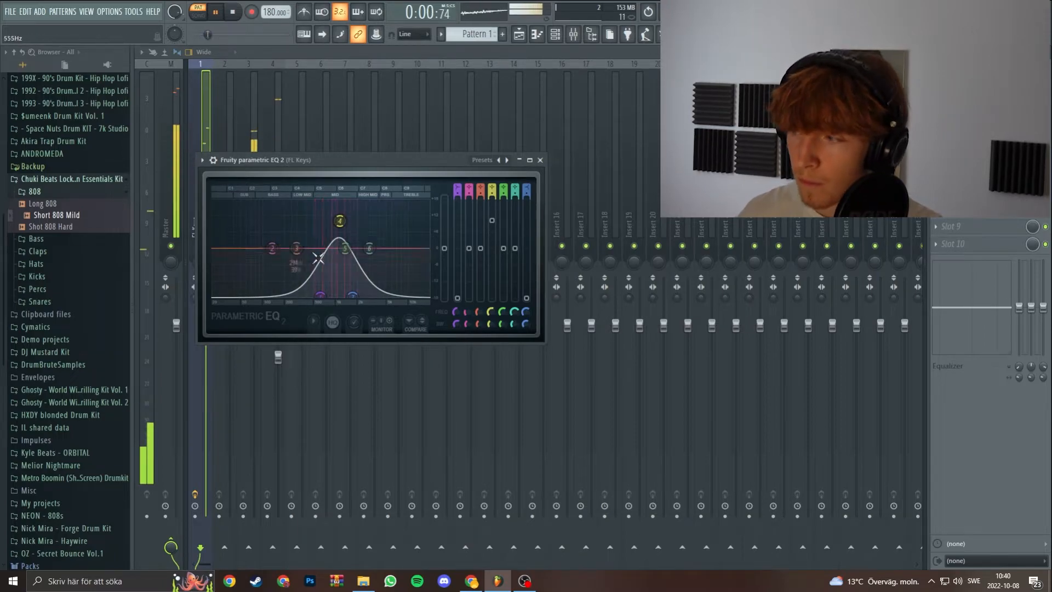
{"action": "left_click", "coordinate": [540, 160]}
Add Fruity Reeverb 2 in the second effect slot of the FL Keys mixer track and increase its room size.
{"action": "left_click", "coordinate": [936, 104]}
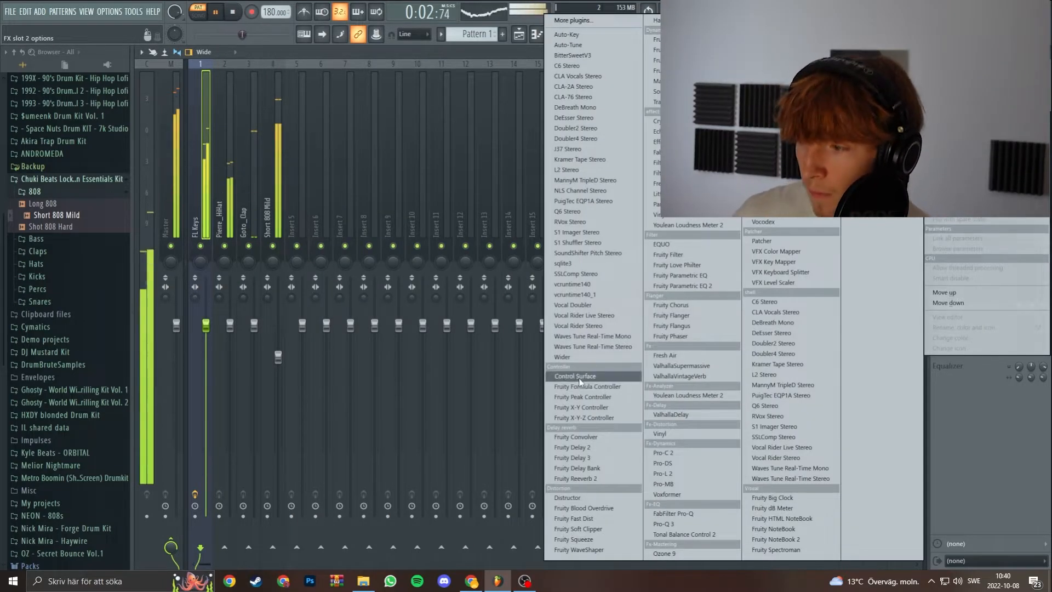
{"action": "left_click", "coordinate": [576, 479]}
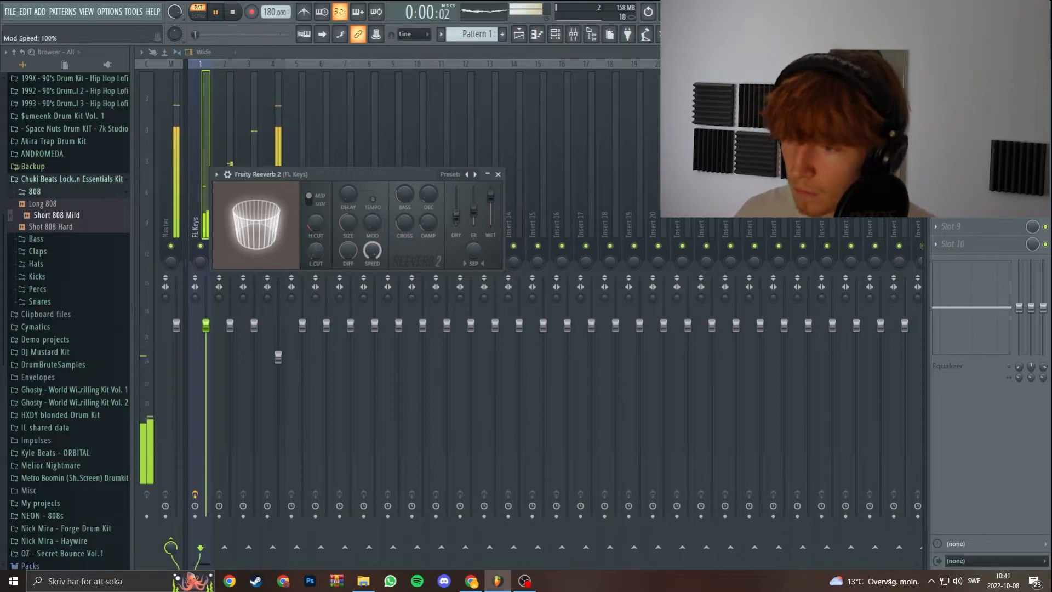
{"action": "left_click_drag", "start_coordinate": [349, 221], "coordinate": [349, 176]}
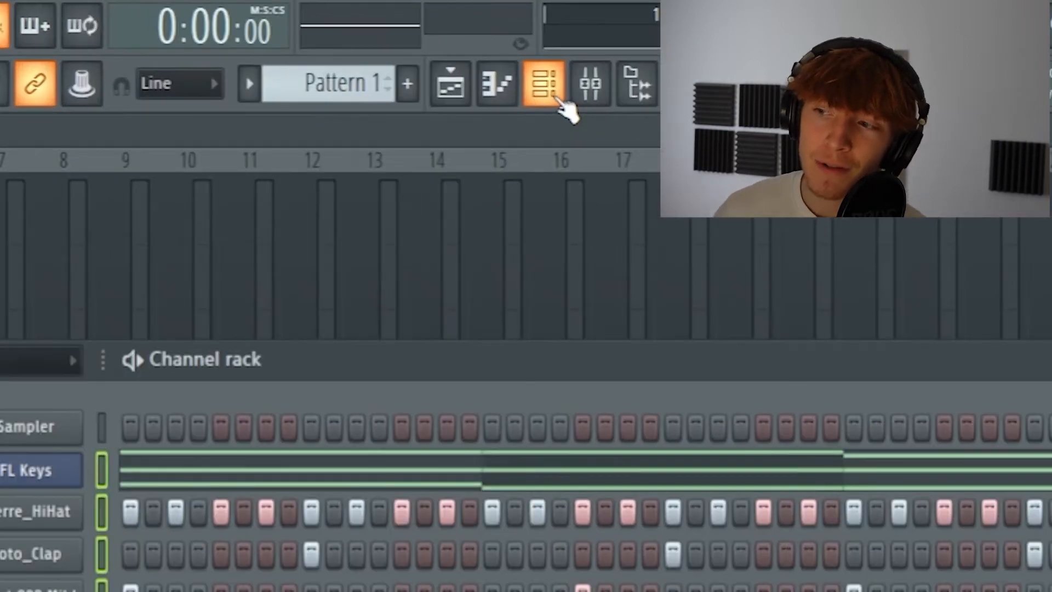
Open the playlist and split Pattern 1 by channel into separate patterns.
{"action": "left_click", "coordinate": [520, 37]}
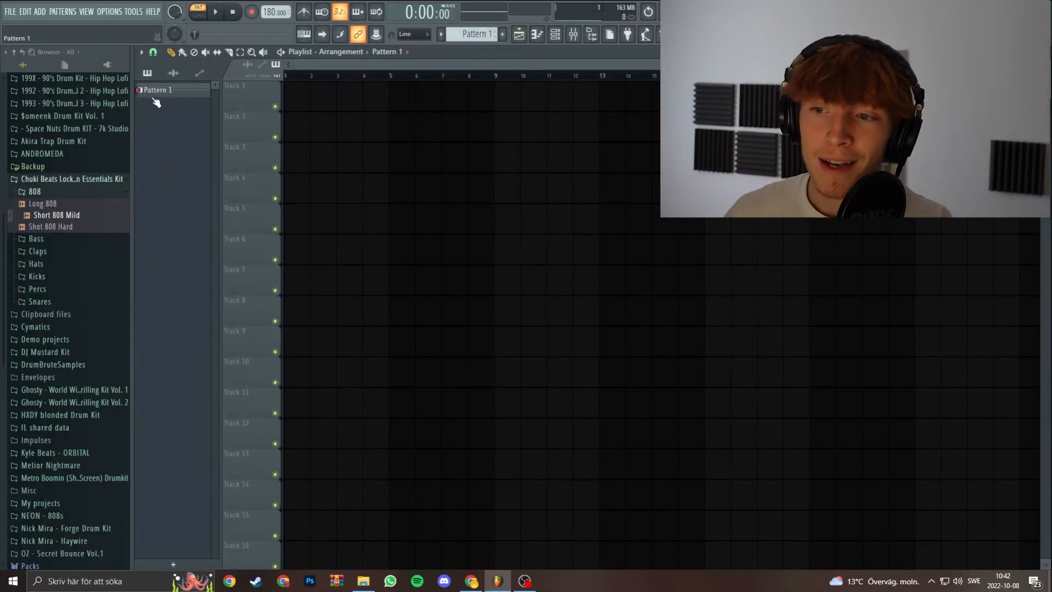
{"action": "right_click", "coordinate": [162, 88]}
{"action": "left_click", "coordinate": [305, 473]}
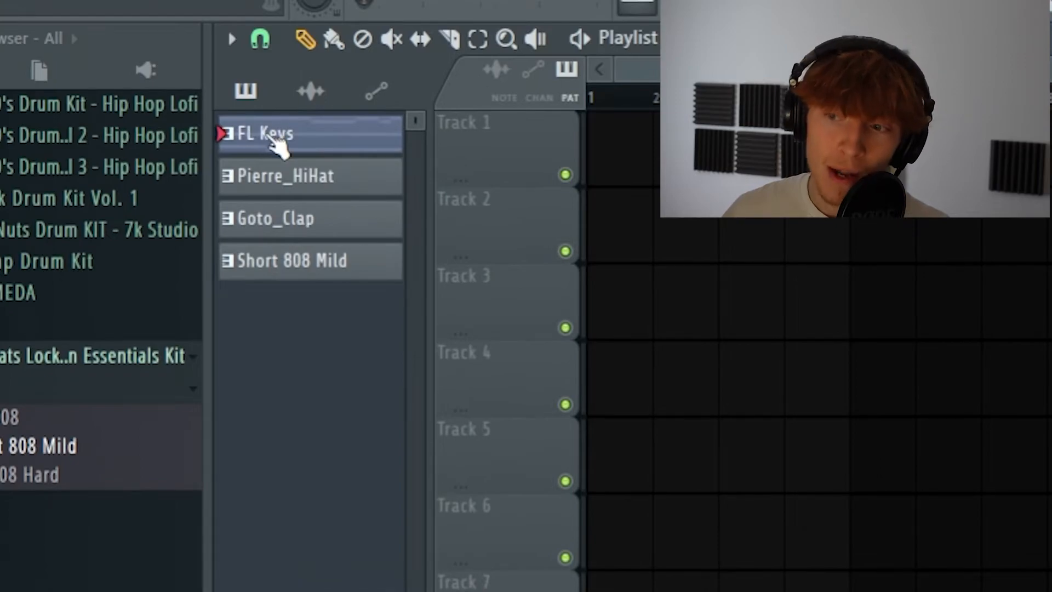
Place the FL Keys, Pierre_HiHat, Goto_Clap and Short 808 Mild patterns on playlist tracks 1 to 4 at bar 1 and duplicate the block repeatedly.
{"action": "left_click", "coordinate": [277, 143]}
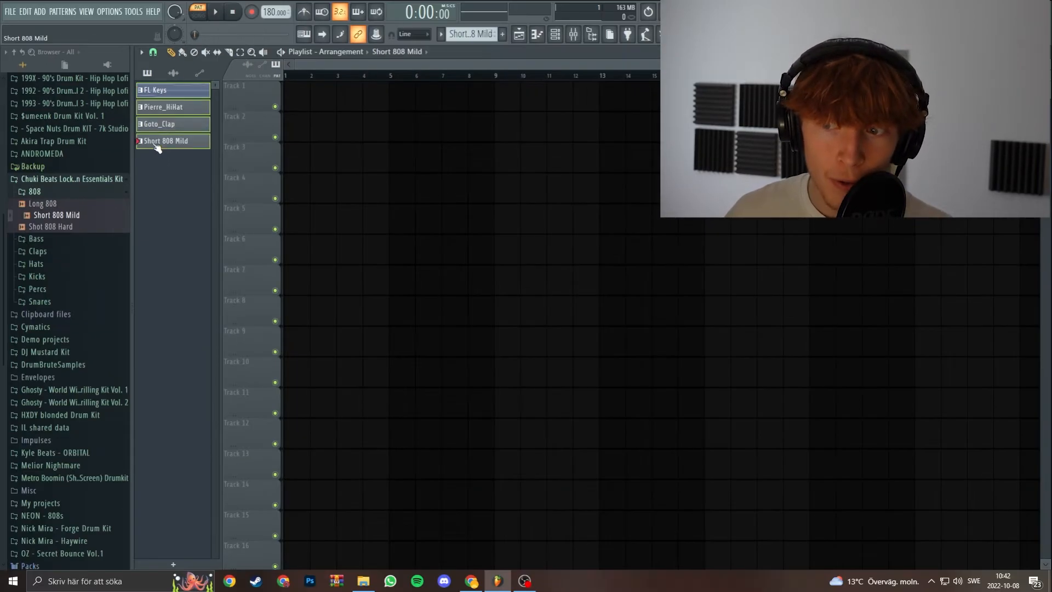
{"action": "left_click_drag", "start_coordinate": [165, 95], "coordinate": [288, 94]}
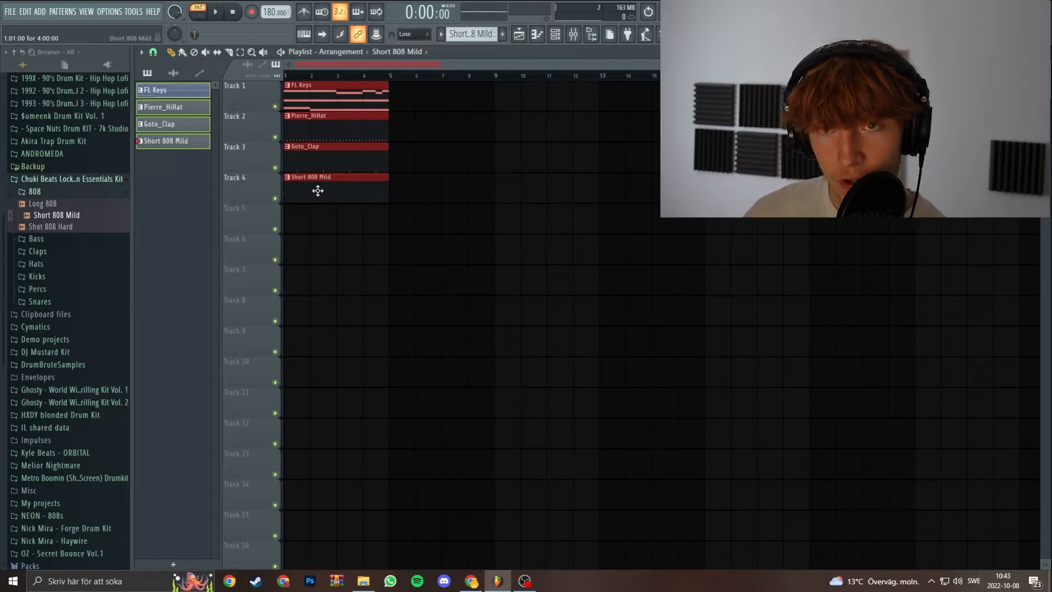
{"action": "key", "text": "ctrl+b"}
{"action": "key", "text": "ctrl+b"}
{"action": "key", "text": "ctrl+b"}
{"action": "key", "text": "ctrl+b"}
{"action": "key", "text": "ctrl+b"}
{"action": "key", "text": "ctrl+b"}
{"action": "key", "text": "ctrl+b"}
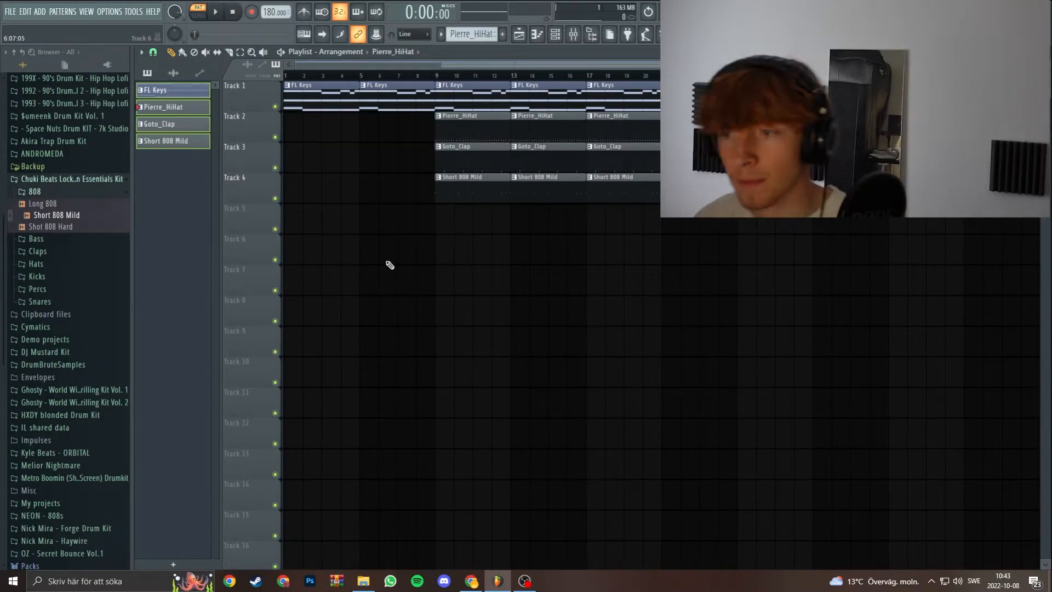
Switch playback from pattern to song mode and play the playlist arrangement.
{"action": "key", "text": "space"}
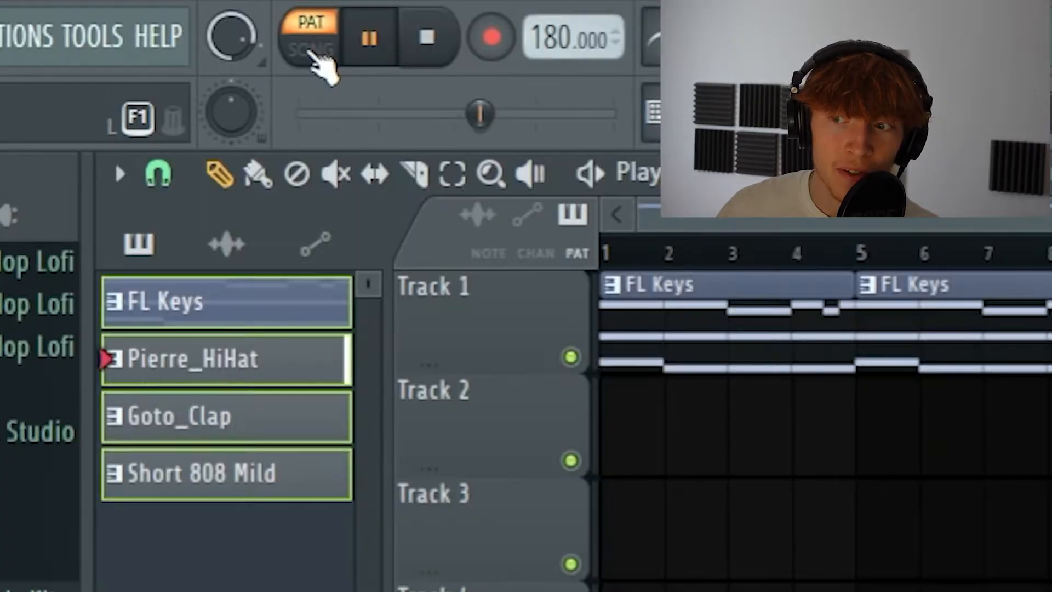
{"action": "left_click", "coordinate": [200, 14]}
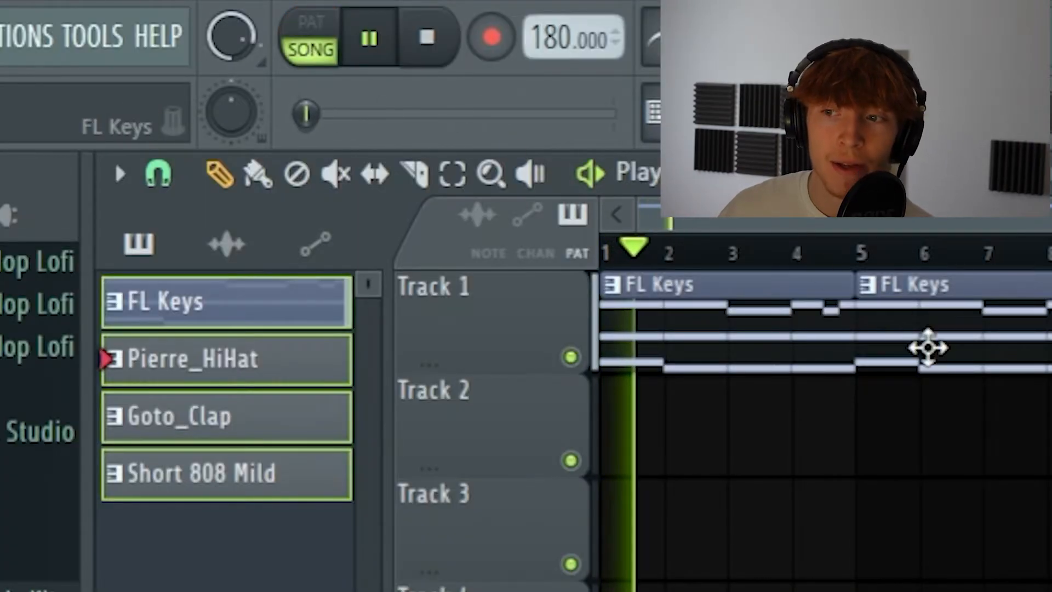
{"action": "left_click", "coordinate": [307, 41]}
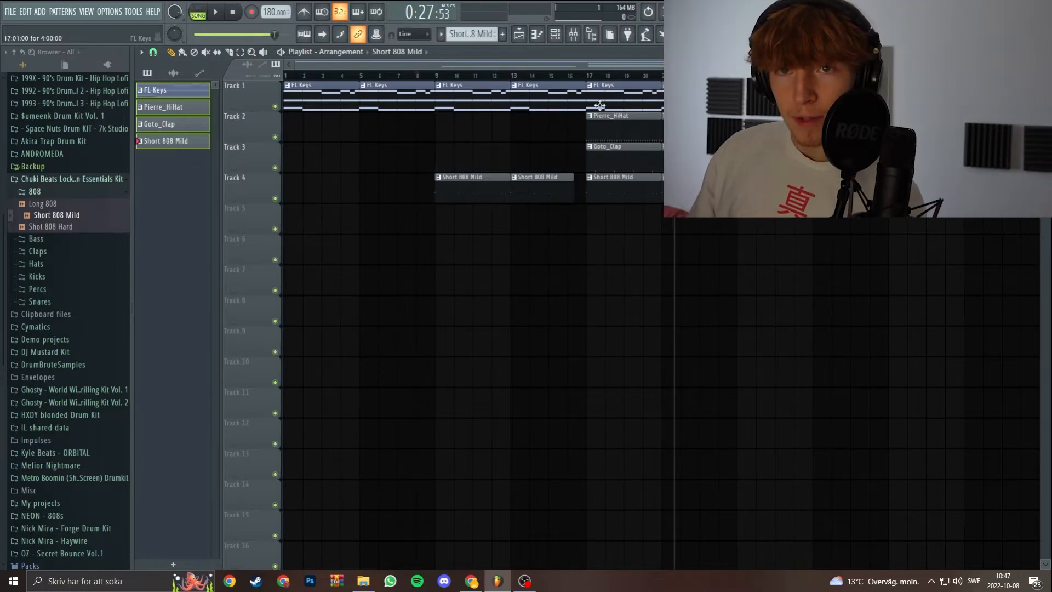
{"action": "key", "text": "space"}
{"action": "key", "text": "space"}
{"action": "key", "text": "space"}
{"action": "key", "text": "space"}
{"action": "key", "text": "space"}
{"action": "key", "text": "space"}
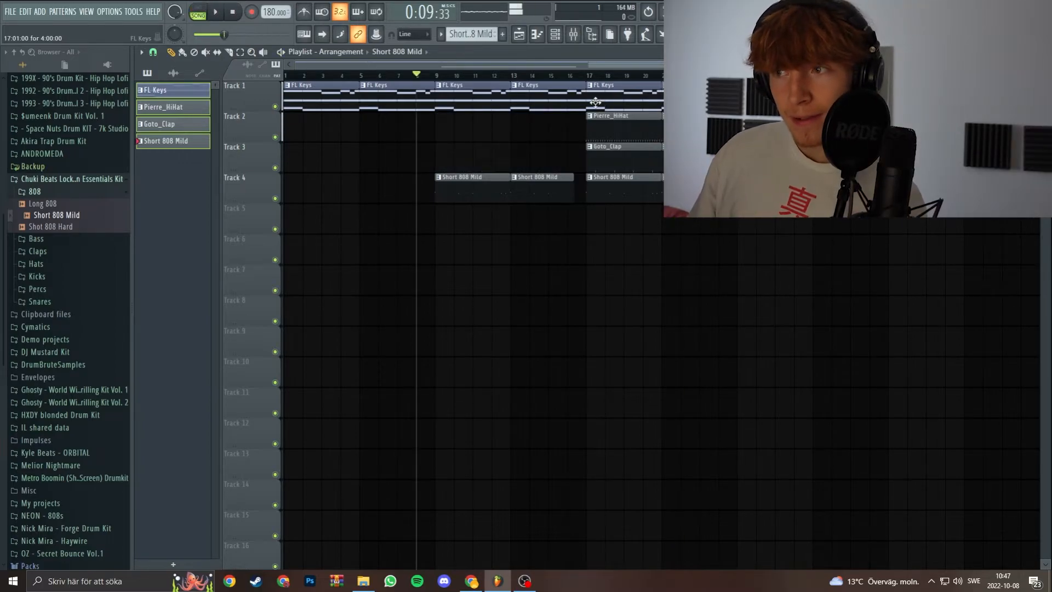
Play the song from the beginning, pause it, and stop it to return the playhead to the start.
{"action": "key", "text": "space"}
{"action": "left_click", "coordinate": [234, 14]}
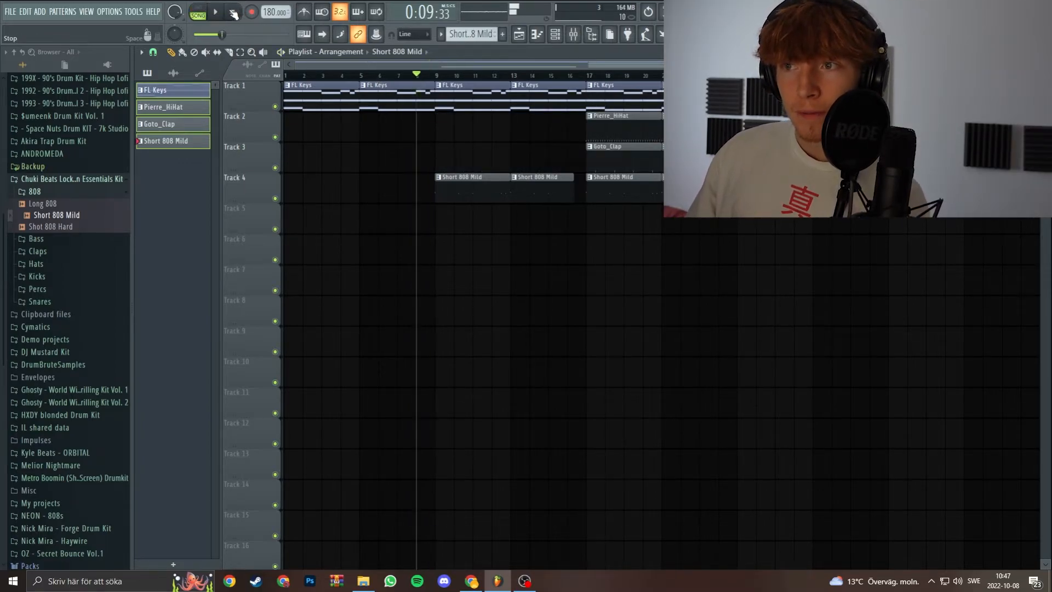
{"action": "left_click", "coordinate": [219, 13]}
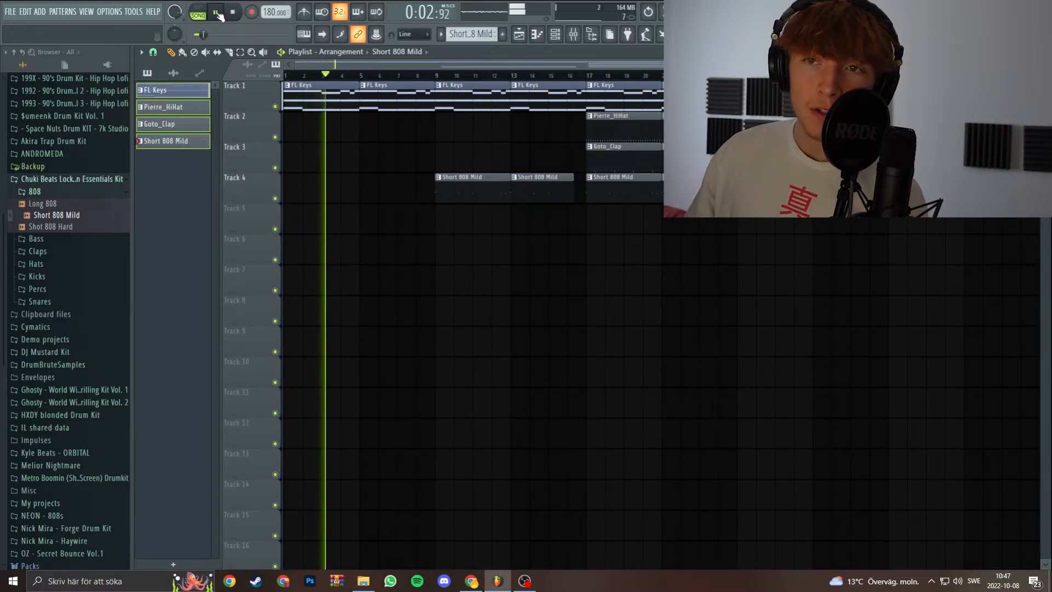
{"action": "left_click", "coordinate": [218, 13]}
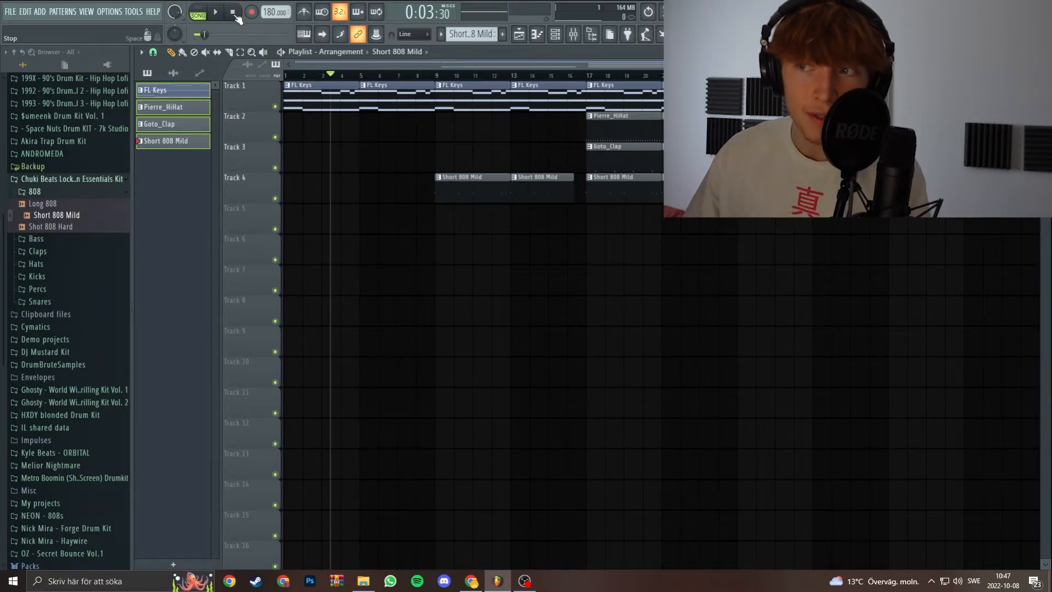
{"action": "left_click", "coordinate": [234, 13]}
Move the first FL Keys clip by whole bars, set the playlist snap to Step, and shift the clip in finer increments.
{"action": "left_click_drag", "start_coordinate": [314, 103], "coordinate": [389, 147]}
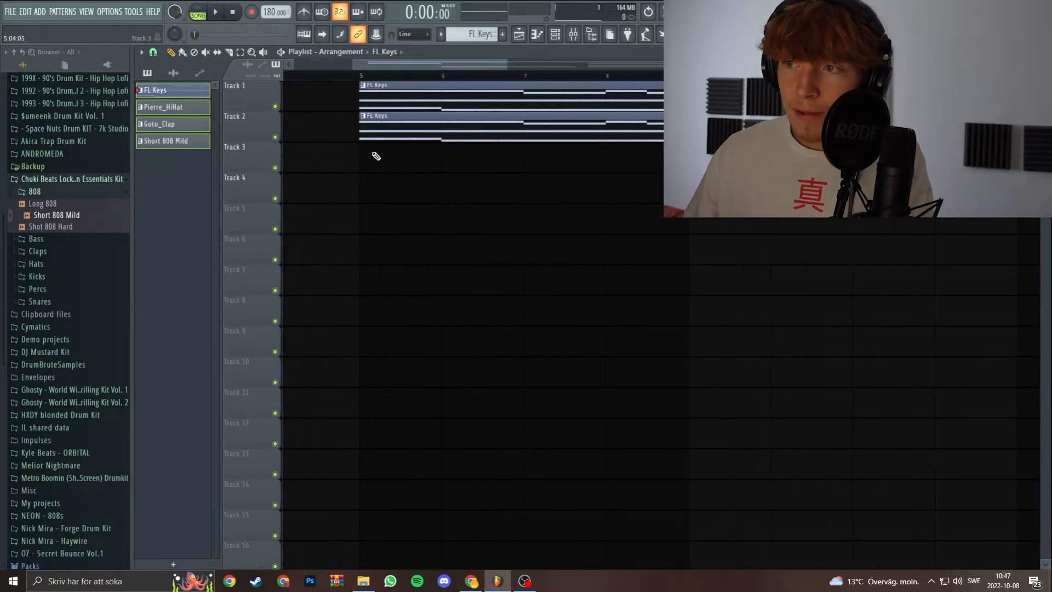
{"action": "left_click", "coordinate": [153, 52]}
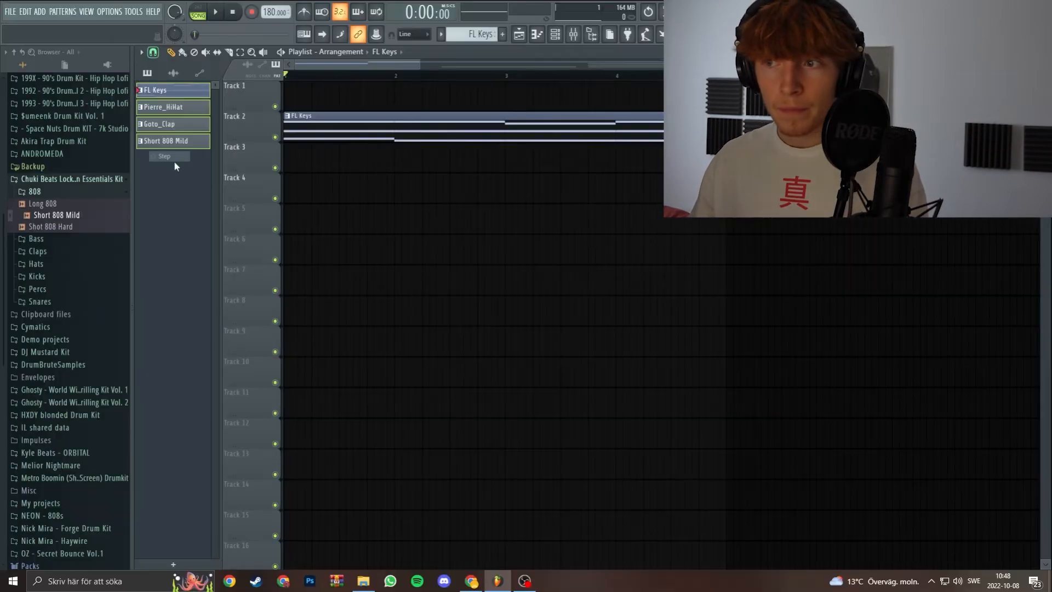
{"action": "left_click", "coordinate": [363, 341]}
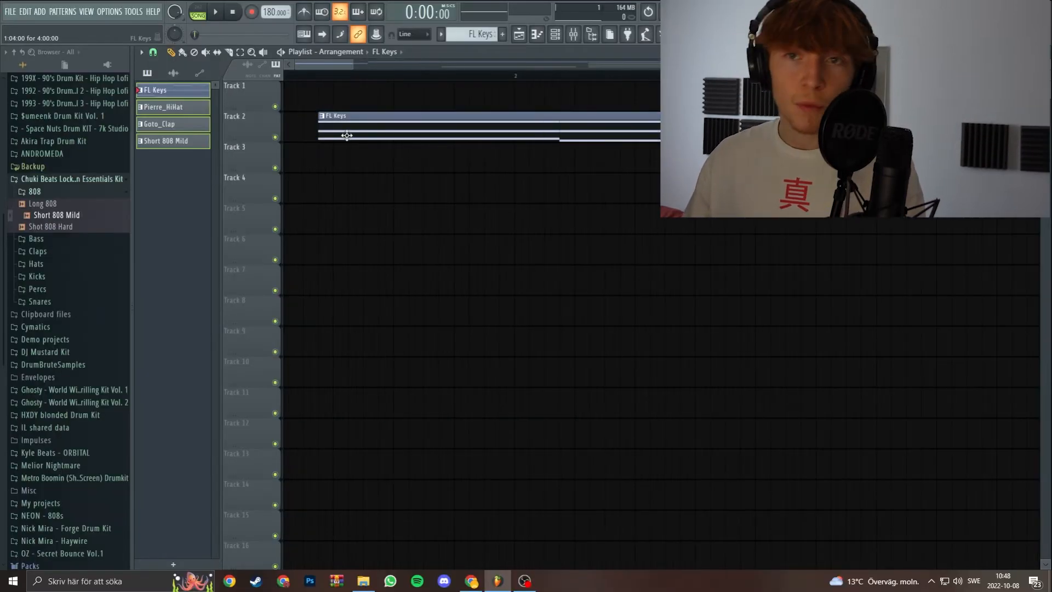
{"action": "left_click_drag", "start_coordinate": [418, 146], "coordinate": [502, 165]}
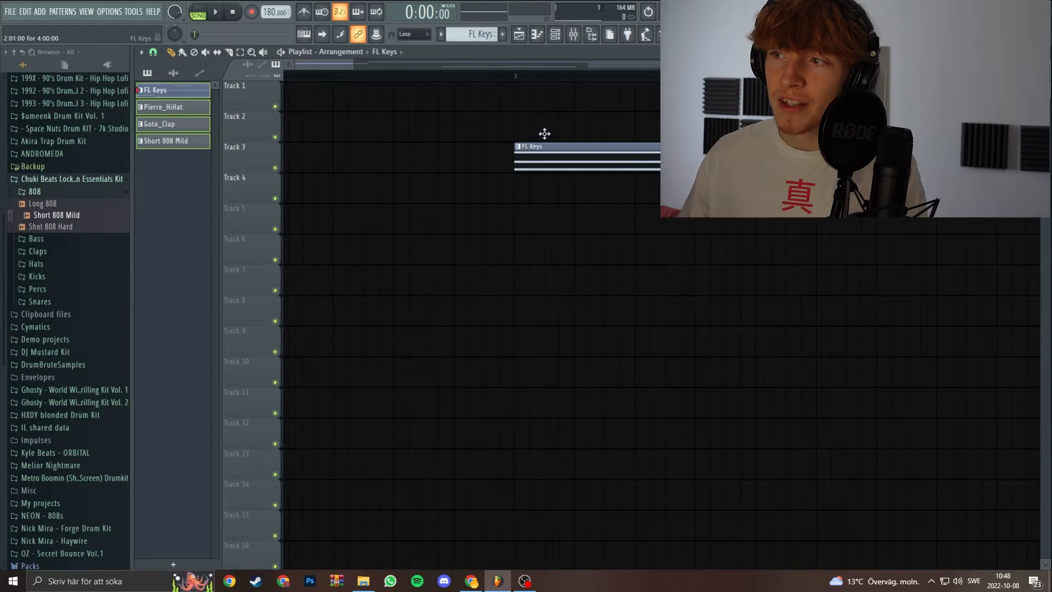
Move the FL Keys clip freely to the start of track 2 with snapping set to (none), and set the playlist snap to Line.
{"action": "left_click", "coordinate": [153, 53]}
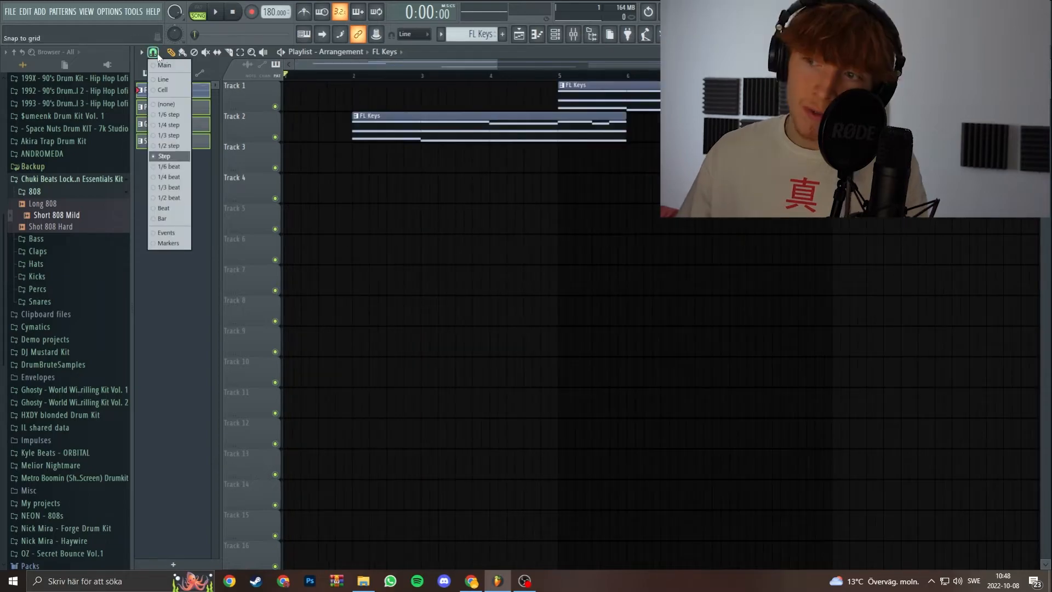
{"action": "left_click", "coordinate": [169, 157]}
{"action": "left_click_drag", "start_coordinate": [365, 132], "coordinate": [266, 125]}
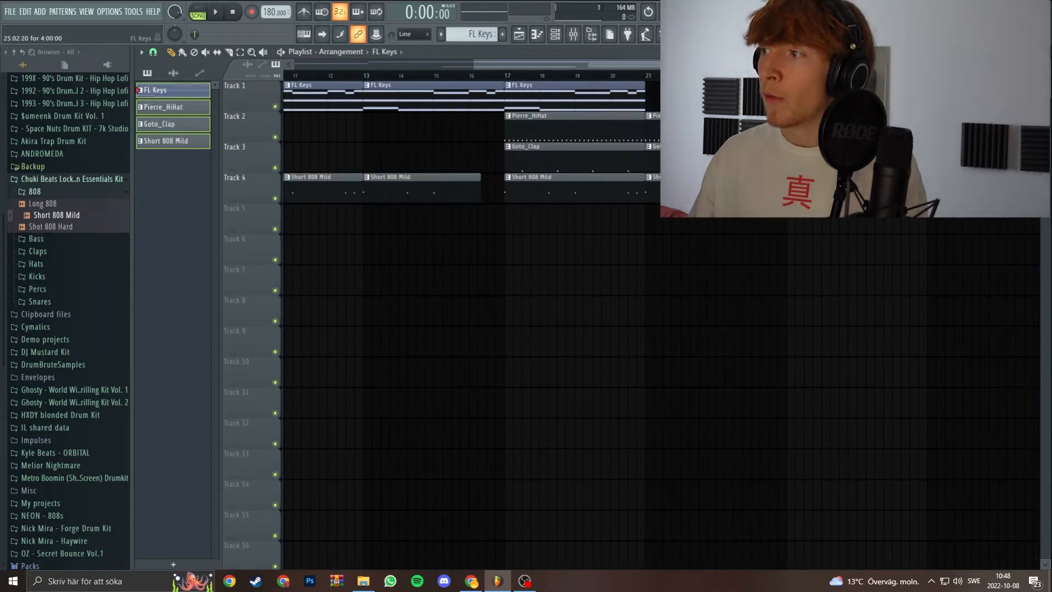
{"action": "left_click", "coordinate": [153, 53]}
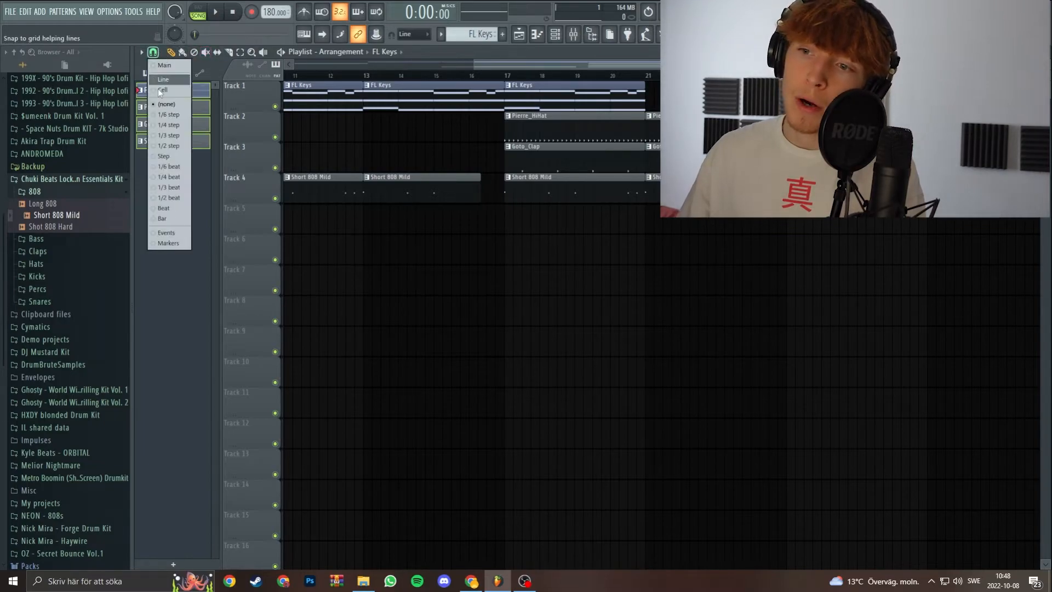
{"action": "left_click", "coordinate": [168, 80]}
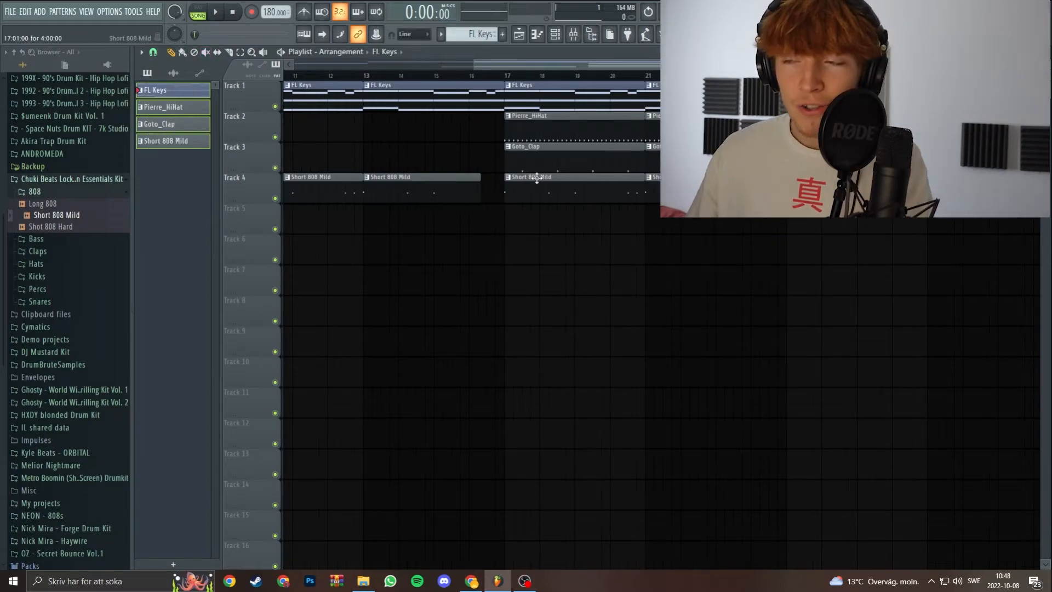
Survey the playlist arrangement across its tracks and bars at different zoom levels.
{"action": "scroll", "coordinate": [536, 176], "scroll_direction": "down", "scroll_amount": 3}
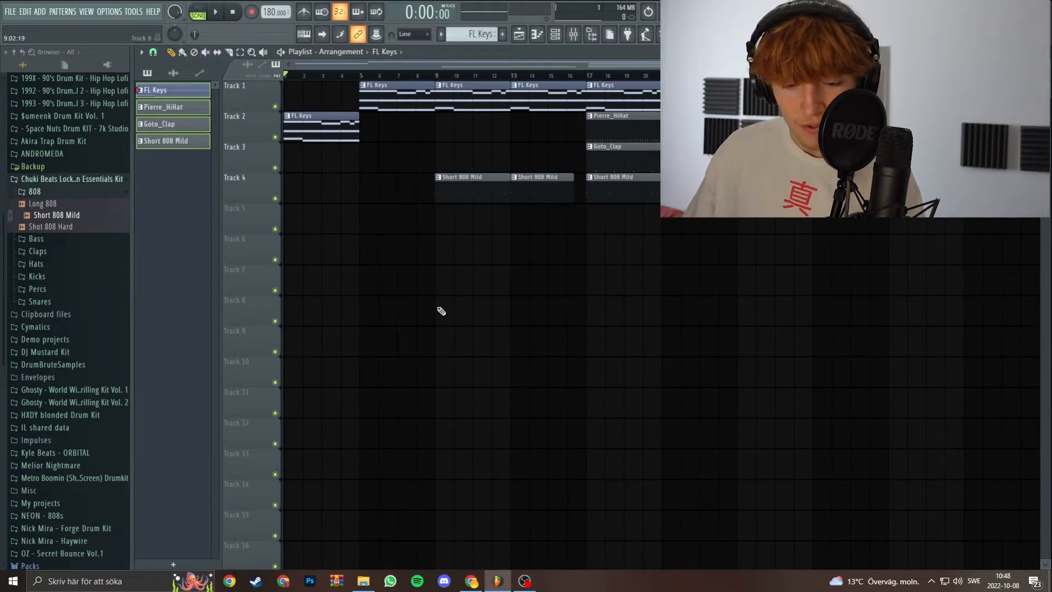
{"action": "scroll", "coordinate": [504, 308], "scroll_direction": "up", "scroll_amount": 3}
{"action": "scroll", "coordinate": [504, 298], "scroll_direction": "down", "scroll_amount": 3}
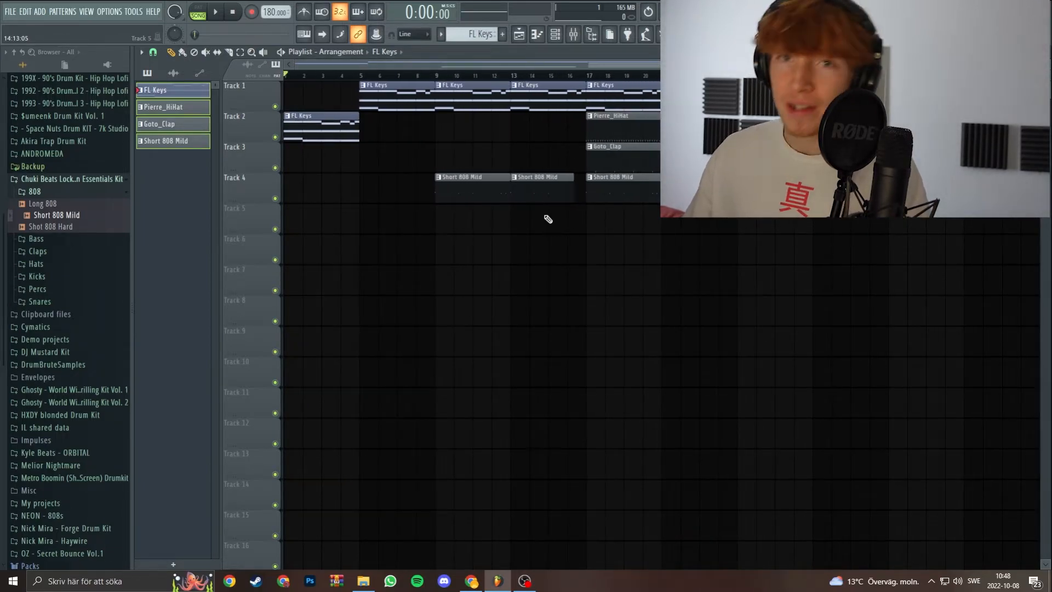
{"action": "scroll", "coordinate": [553, 236], "scroll_direction": "down", "scroll_amount": 3}
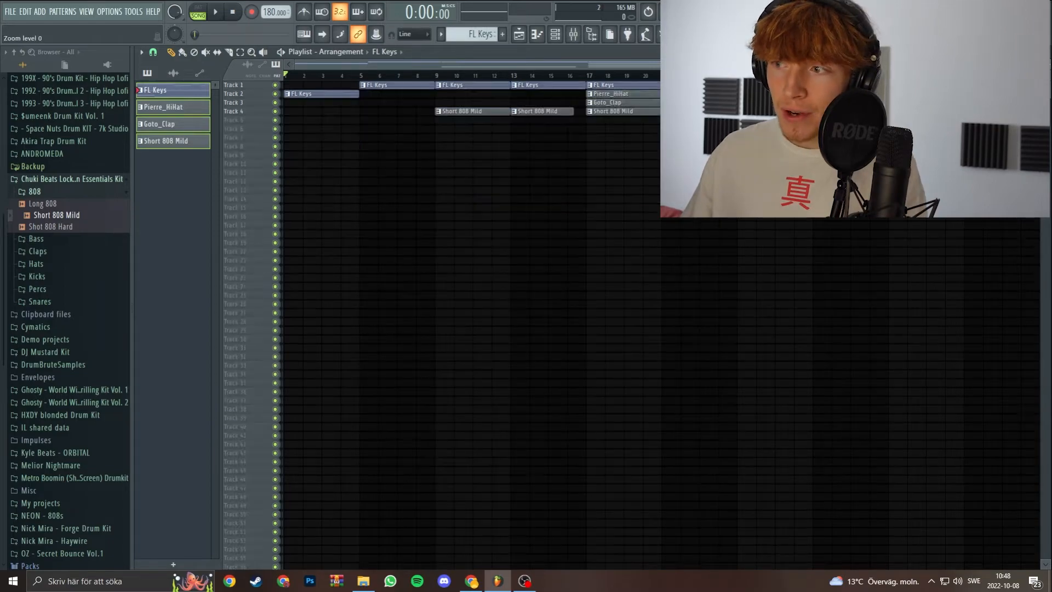
{"action": "scroll", "coordinate": [570, 285], "scroll_direction": "up", "scroll_amount": 6}
{"action": "scroll", "coordinate": [704, 280], "scroll_direction": "up", "scroll_amount": 4}
{"action": "scroll", "coordinate": [705, 280], "scroll_direction": "right", "scroll_amount": 3}
{"action": "left_click_drag", "start_coordinate": [521, 337], "coordinate": [510, 200]}
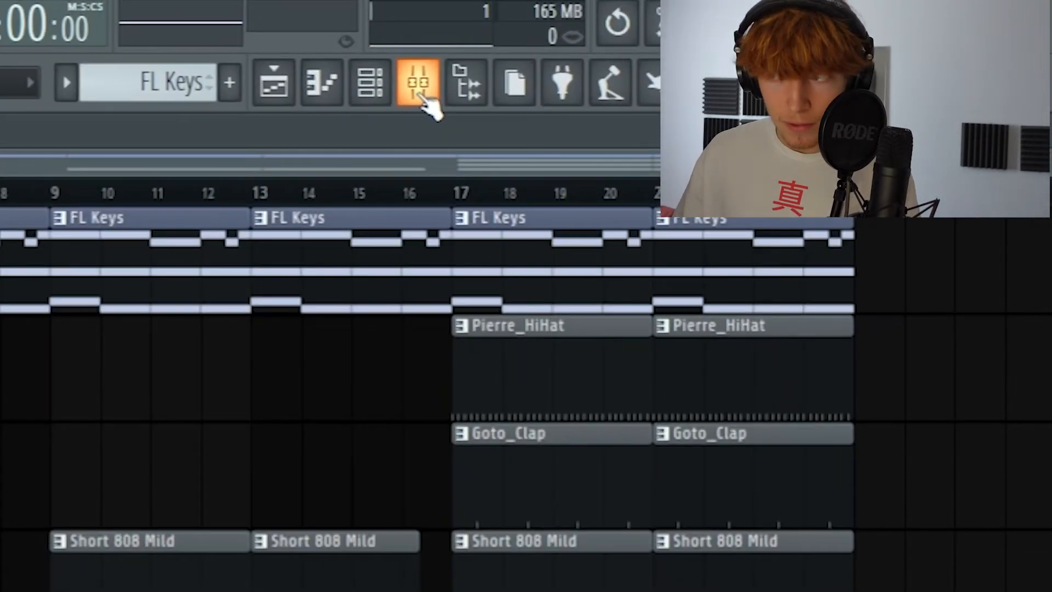
Open the mixer and inspect the Master, FL Keys, Pierre_HiHat, Goto_Clap and Short 808 Mild tracks one by one.
{"action": "left_click", "coordinate": [420, 93]}
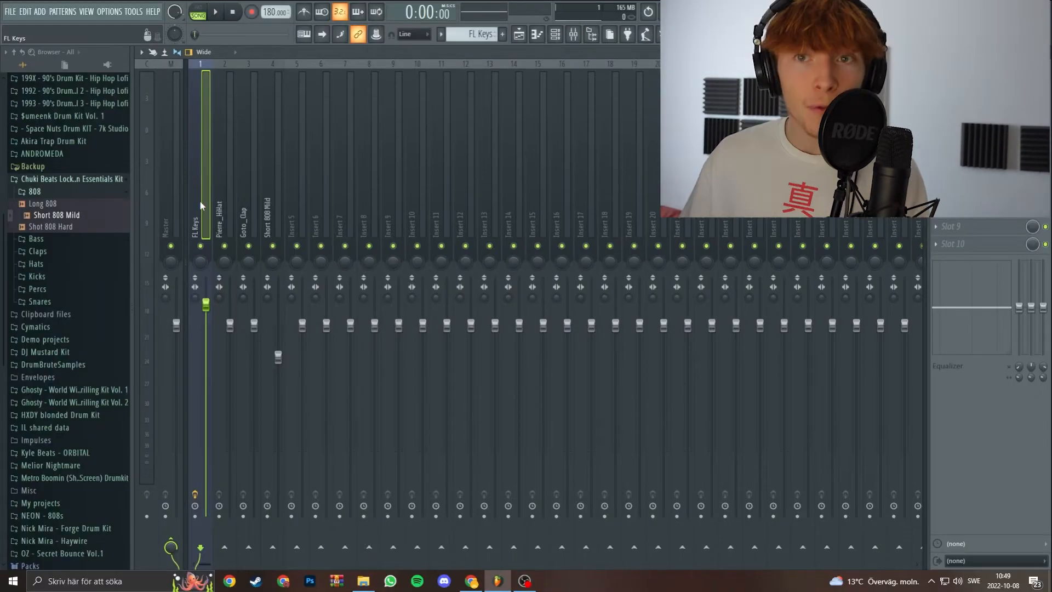
{"action": "left_click", "coordinate": [222, 205]}
{"action": "left_click", "coordinate": [245, 201]}
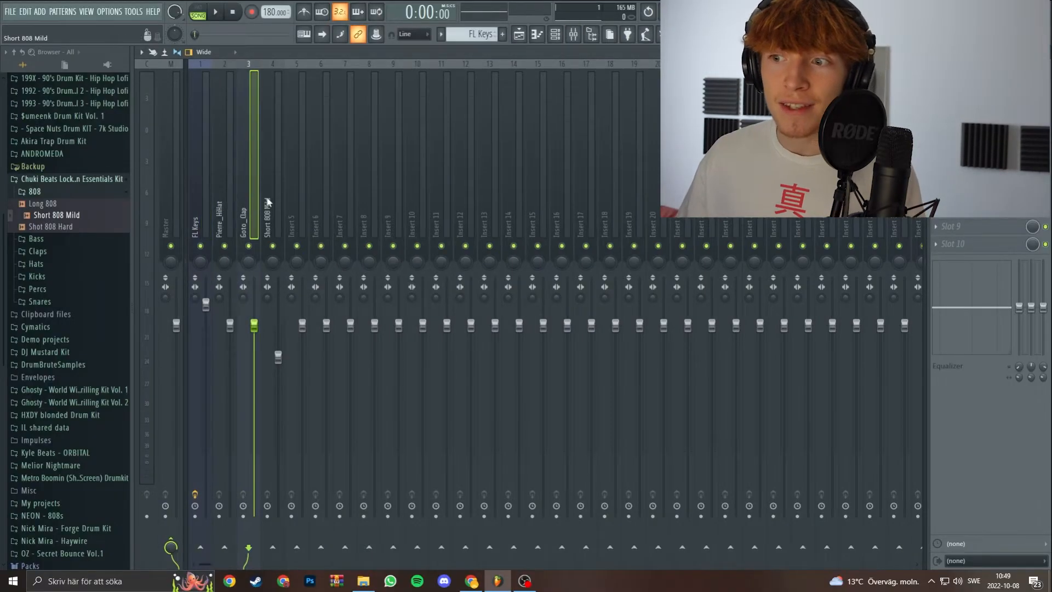
{"action": "left_click", "coordinate": [268, 200]}
{"action": "left_click", "coordinate": [171, 148]}
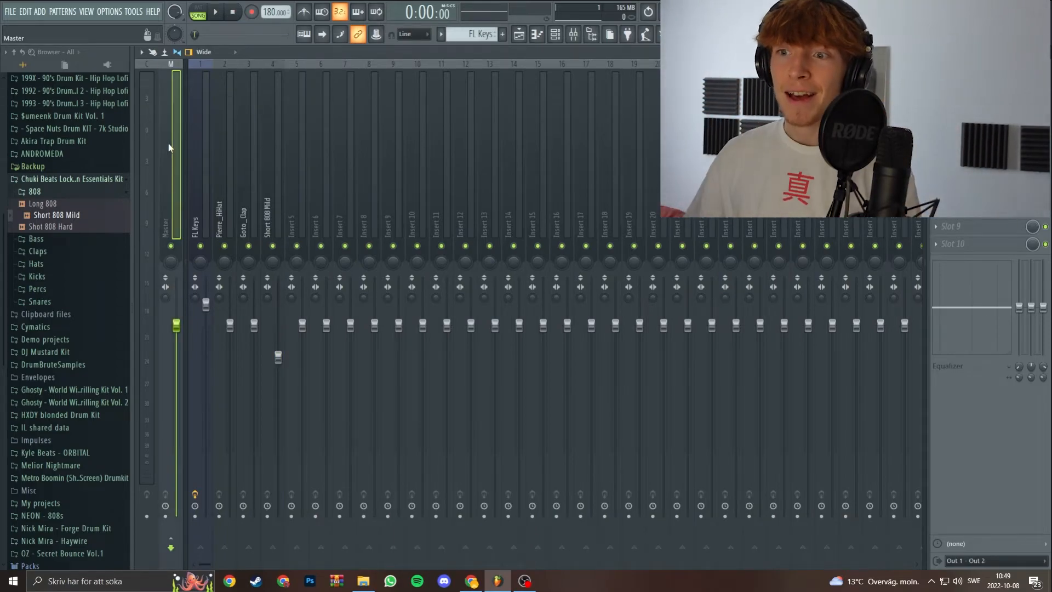
{"action": "left_click", "coordinate": [201, 142]}
{"action": "left_click", "coordinate": [224, 137]}
{"action": "left_click", "coordinate": [248, 138]}
{"action": "left_click", "coordinate": [269, 138]}
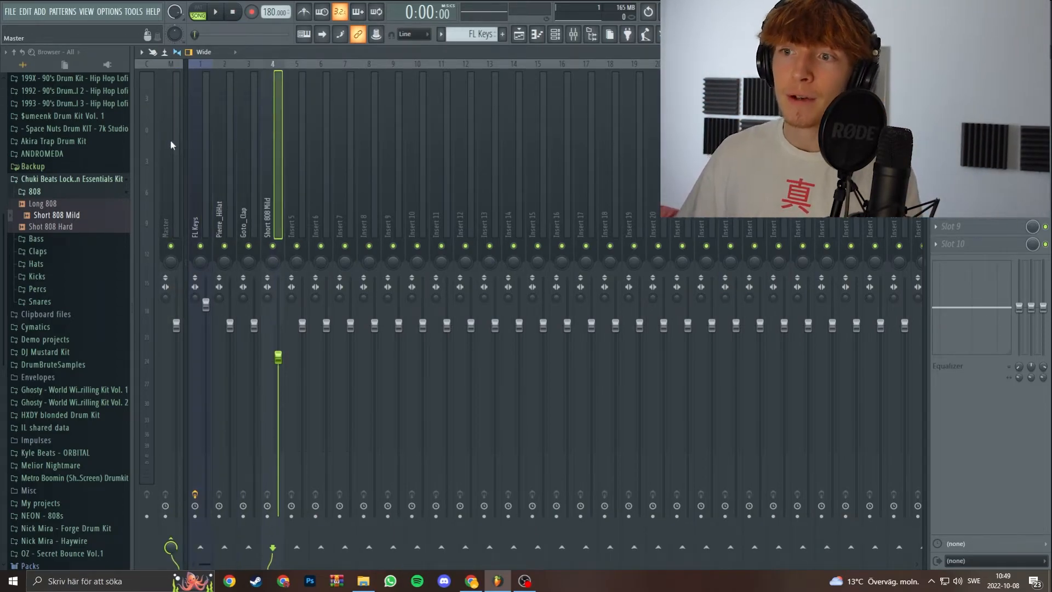
Add Fruity Limiter to the Master track and adjust its gain during playback.
{"action": "left_click", "coordinate": [170, 141]}
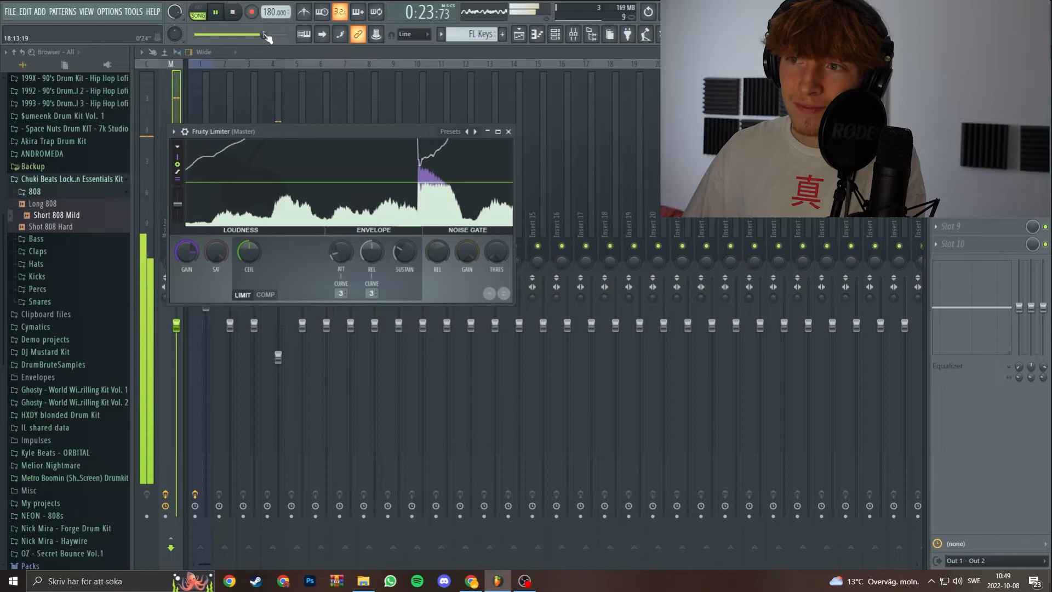
{"action": "left_click_drag", "start_coordinate": [187, 252], "coordinate": [187, 328]}
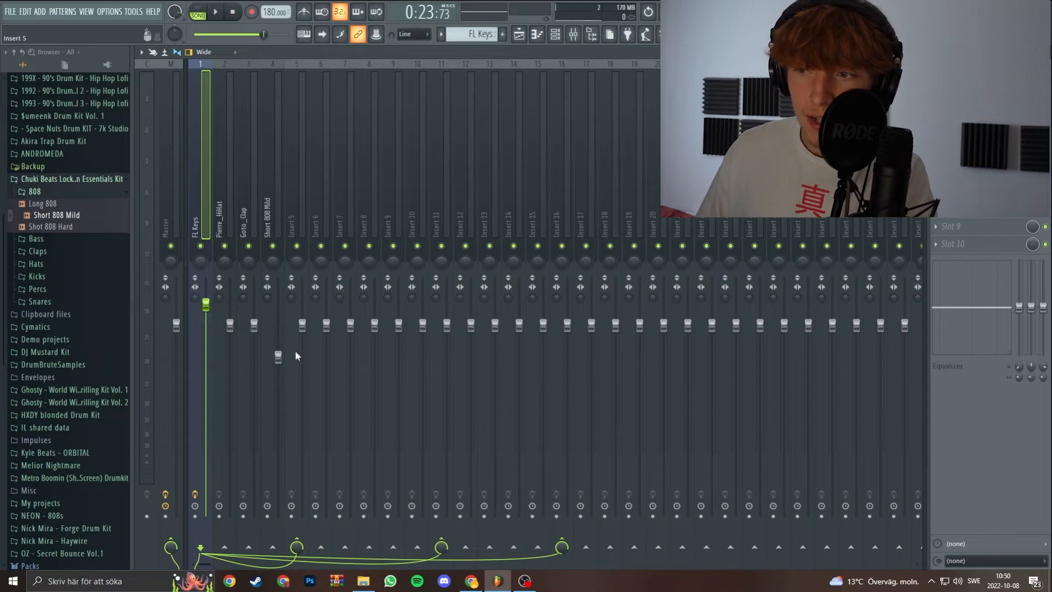
Remove the FL Keys mixer track's sends to Insert 5, Insert 11 and Insert 16.
{"action": "left_click", "coordinate": [298, 219]}
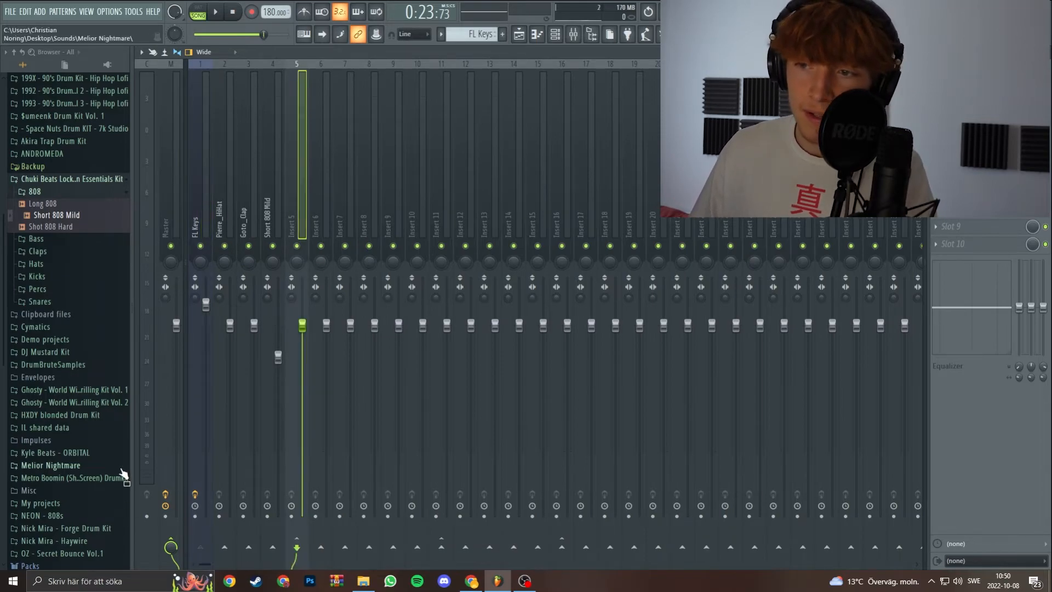
{"action": "left_click", "coordinate": [201, 211]}
{"action": "left_click", "coordinate": [441, 547]}
{"action": "left_click", "coordinate": [296, 547]}
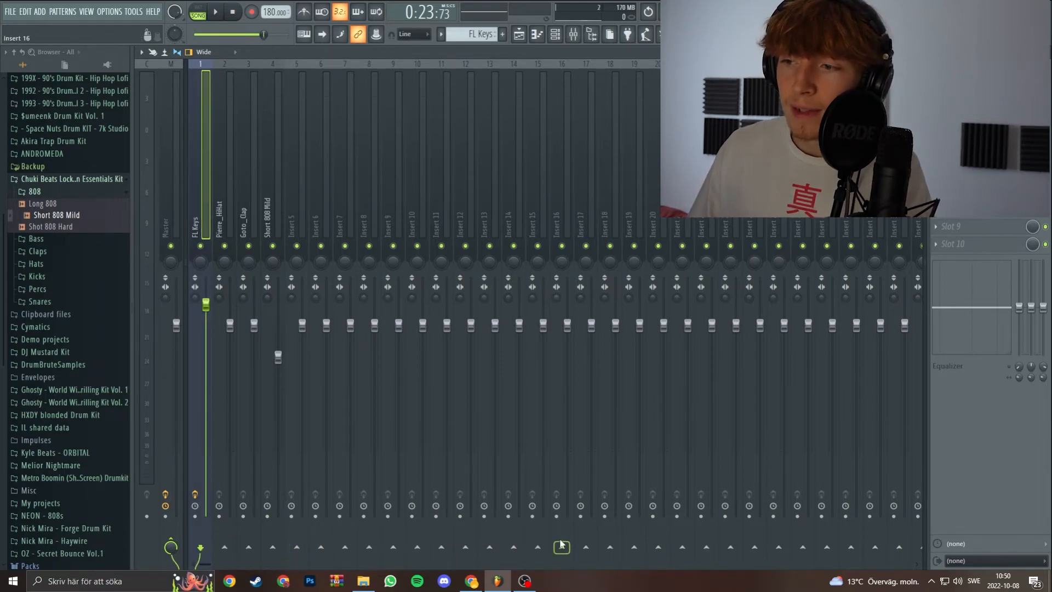
Route the Short 808 Mild mixer track to Insert 5 only and check Insert 5's routing to the Master.
{"action": "left_click", "coordinate": [278, 155]}
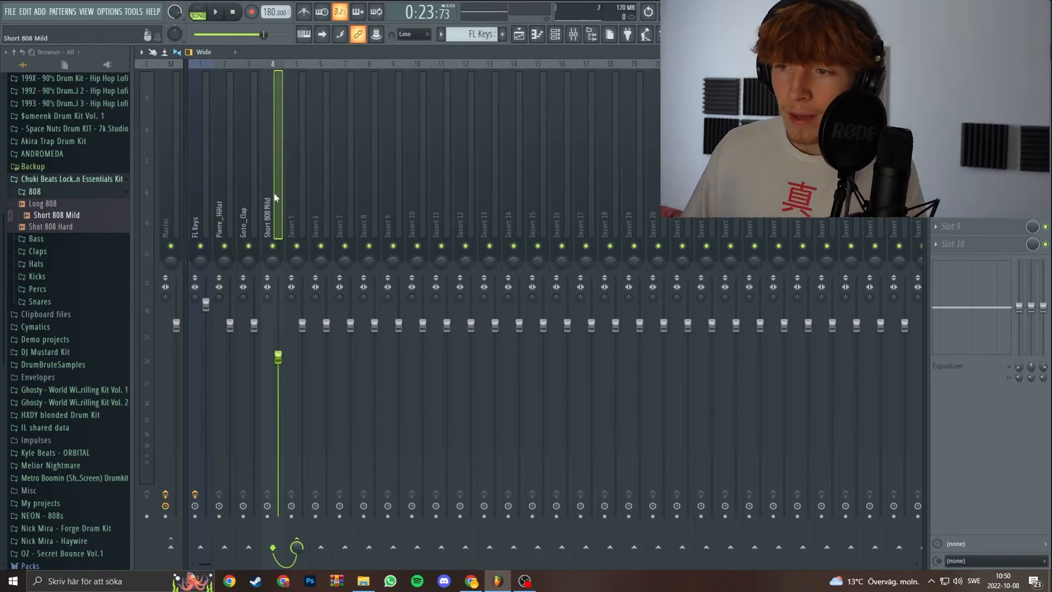
{"action": "left_click", "coordinate": [290, 204]}
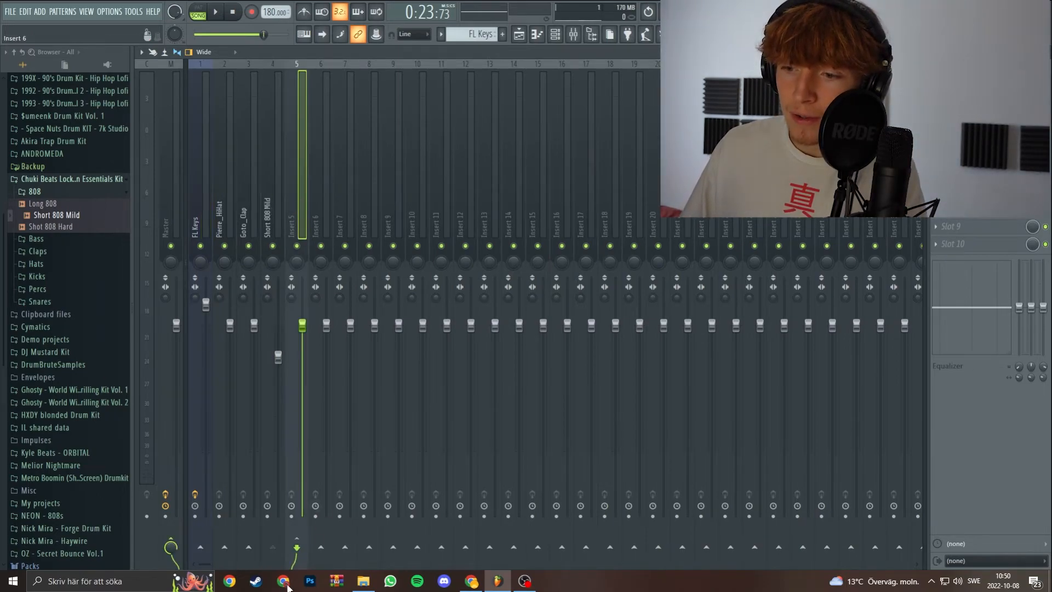
{"action": "left_click", "coordinate": [271, 244]}
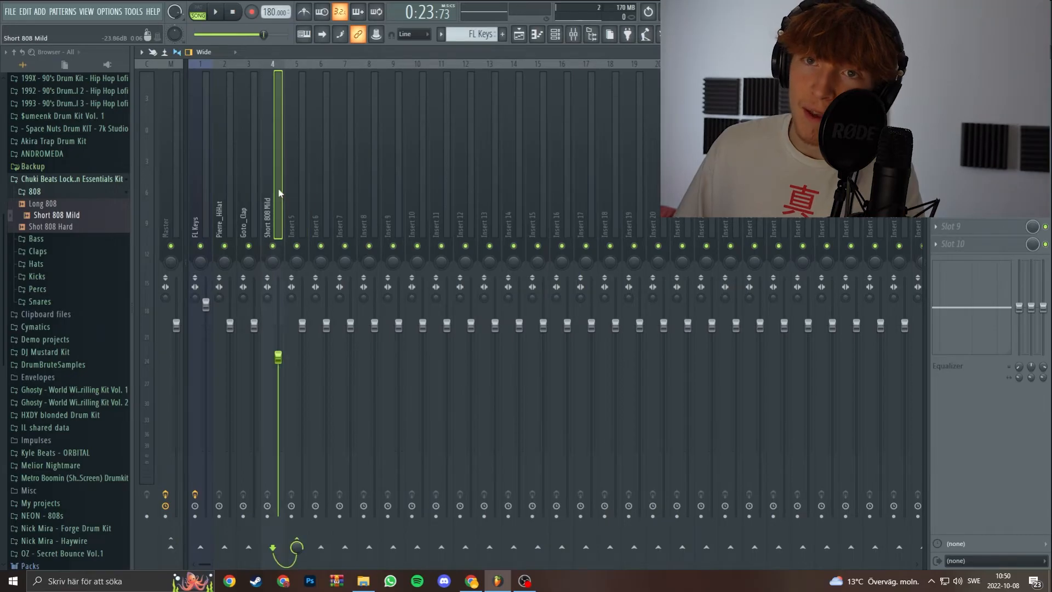